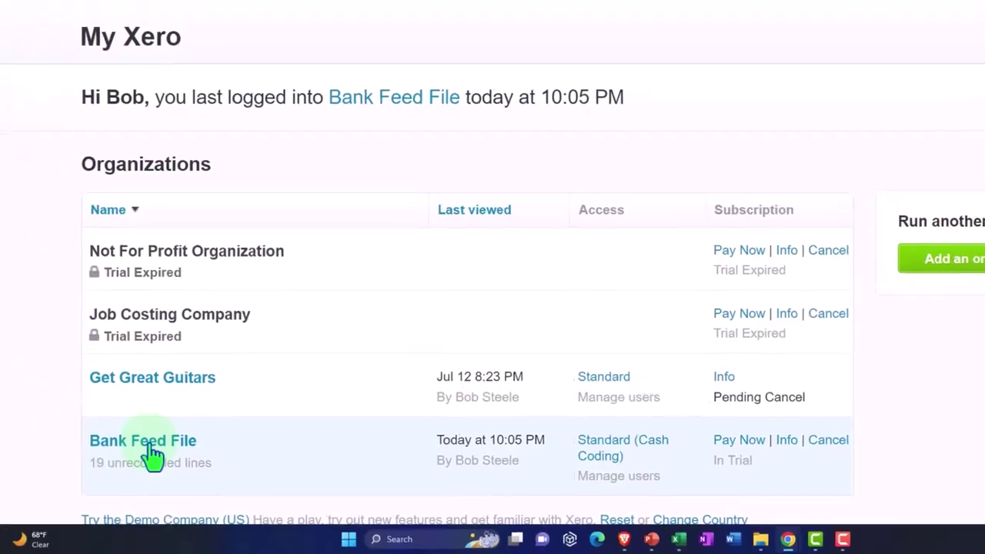
- Open the Bank Feed File organisation and duplicate its dashboard into two more tabs
{"action": "left_click", "coordinate": [150, 455]}
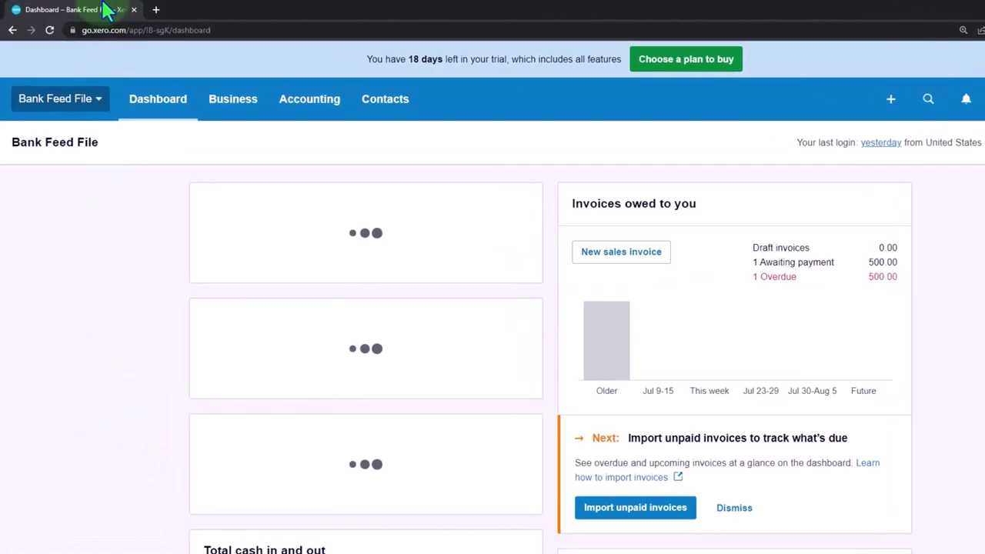
{"action": "right_click", "coordinate": [106, 10]}
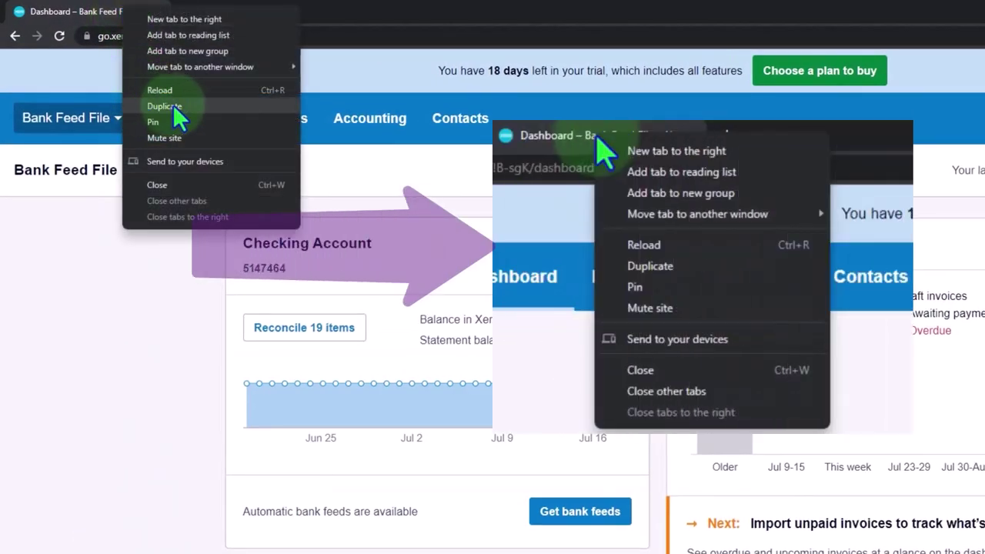
{"action": "left_click", "coordinate": [172, 105]}
{"action": "right_click", "coordinate": [251, 9]}
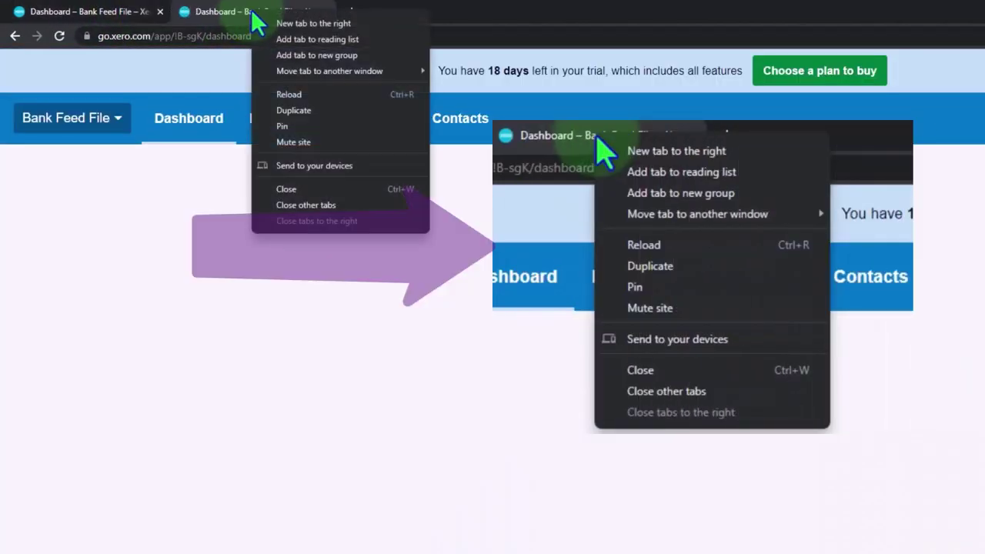
{"action": "left_click", "coordinate": [291, 107]}
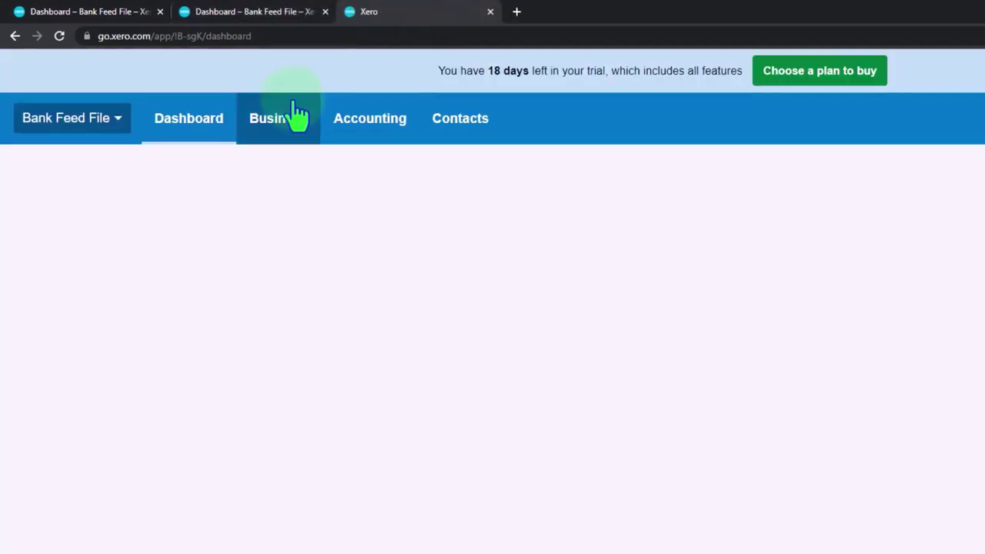
- Open the Balance Sheet in the second tab and the Income Statement in the third
{"action": "left_click", "coordinate": [269, 11]}
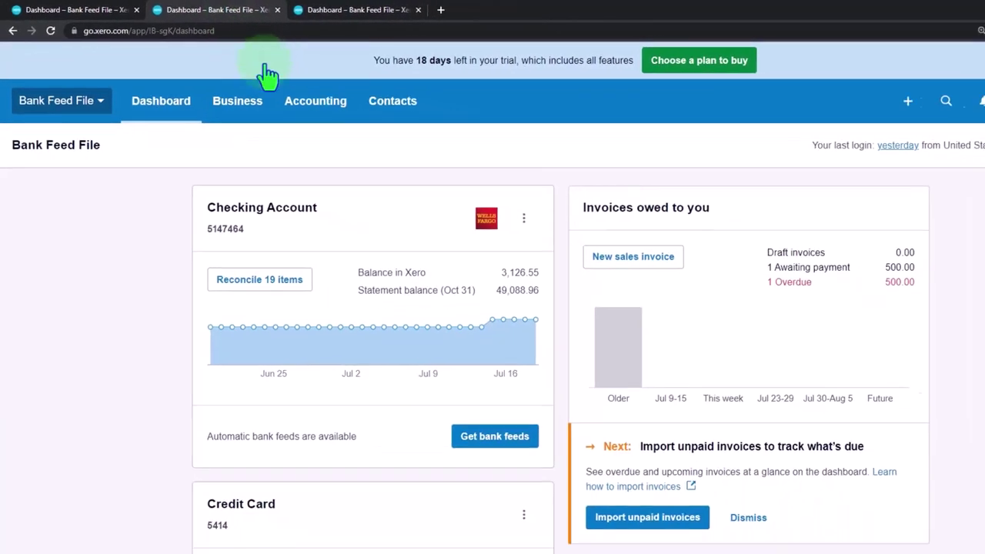
{"action": "left_click", "coordinate": [366, 118]}
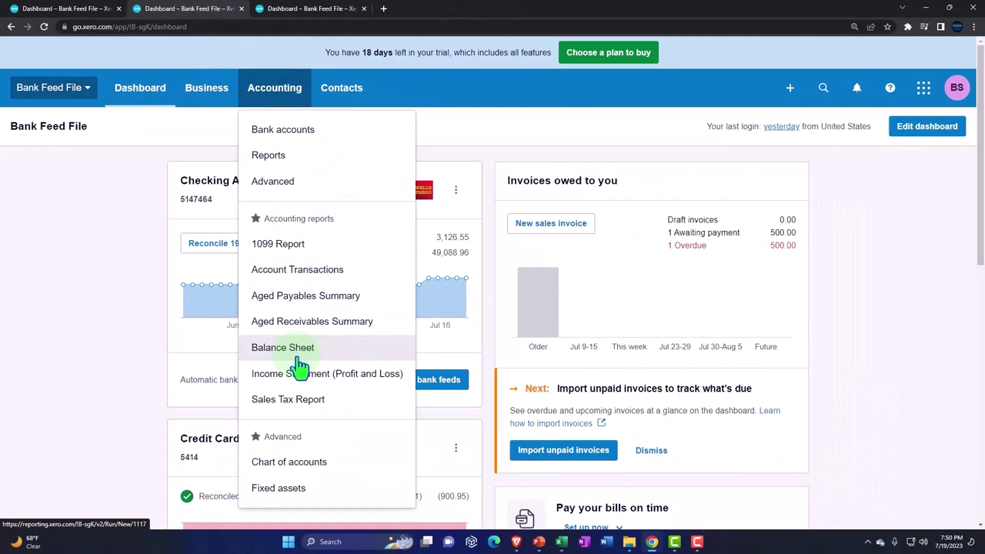
{"action": "left_click", "coordinate": [334, 356]}
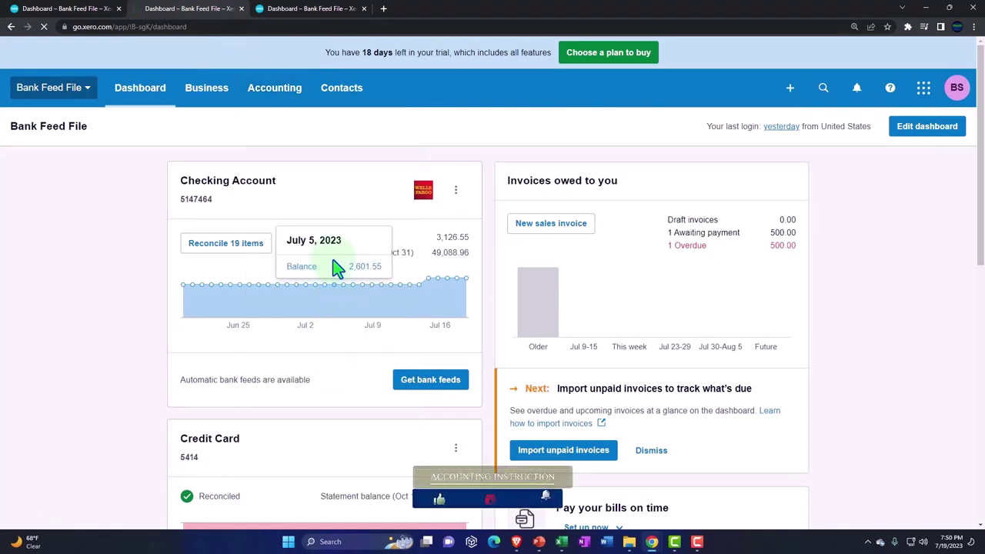
{"action": "left_click", "coordinate": [317, 12]}
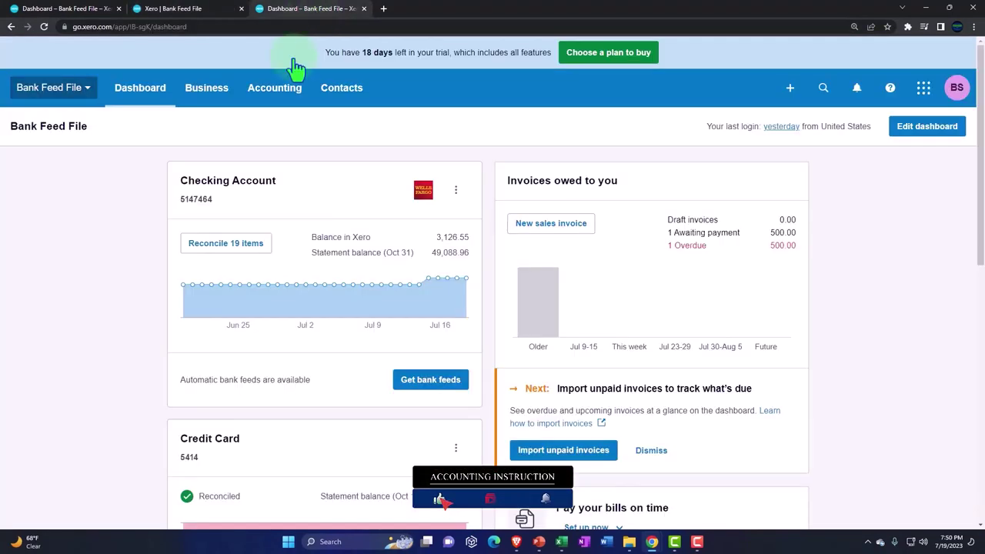
{"action": "left_click", "coordinate": [277, 91]}
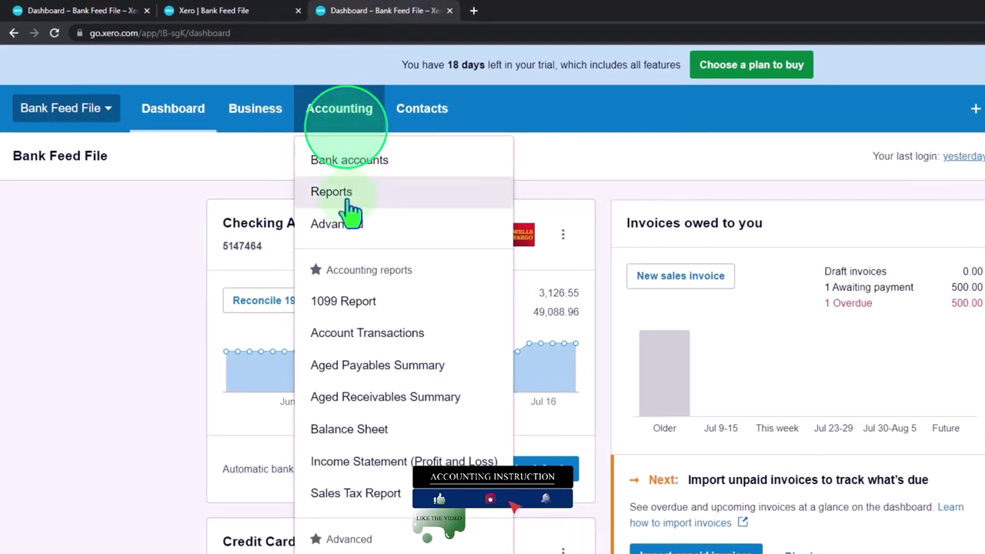
{"action": "left_click", "coordinate": [347, 471]}
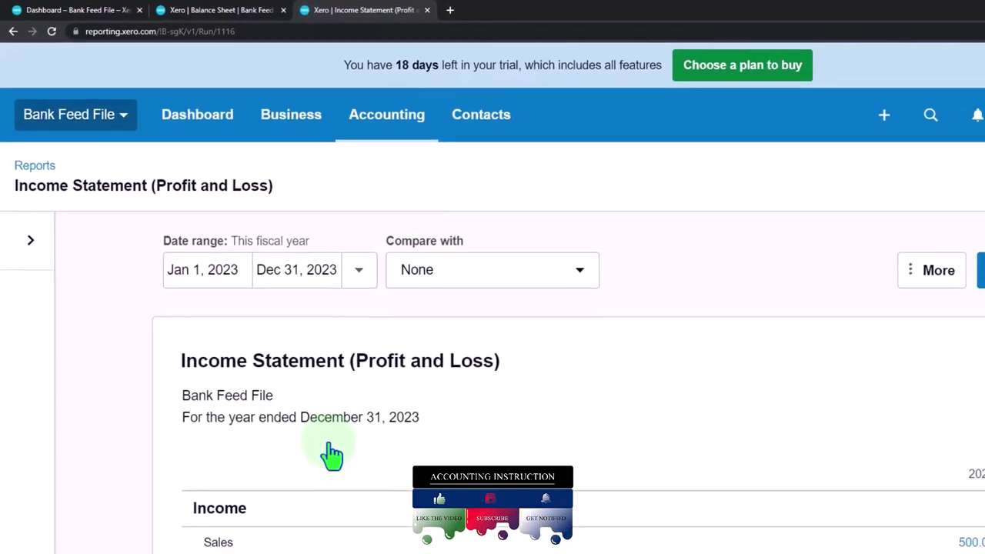
- Rerun the Income Statement for Jan 1 to Dec 31, 2022
{"action": "left_click", "coordinate": [248, 283]}
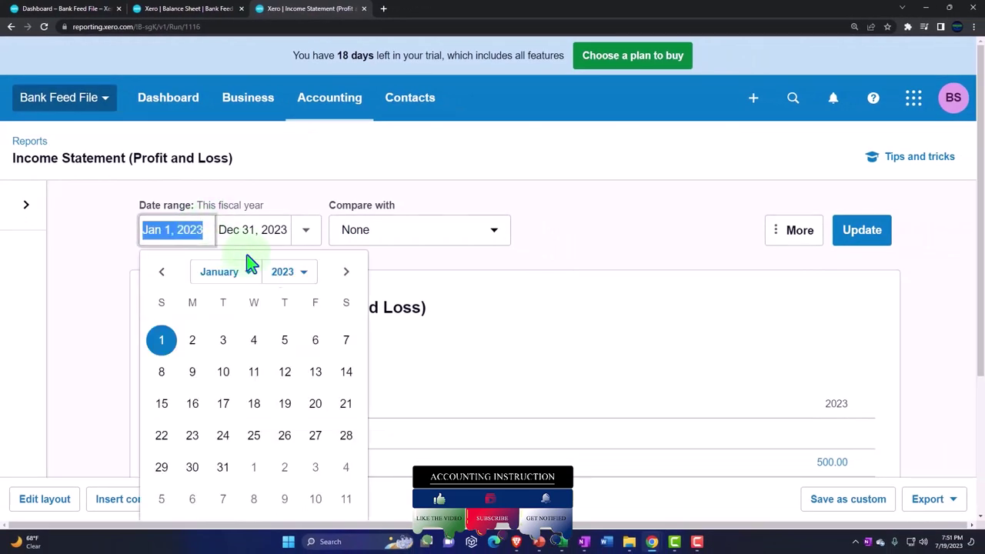
{"action": "left_click", "coordinate": [293, 273]}
{"action": "left_click", "coordinate": [283, 126]}
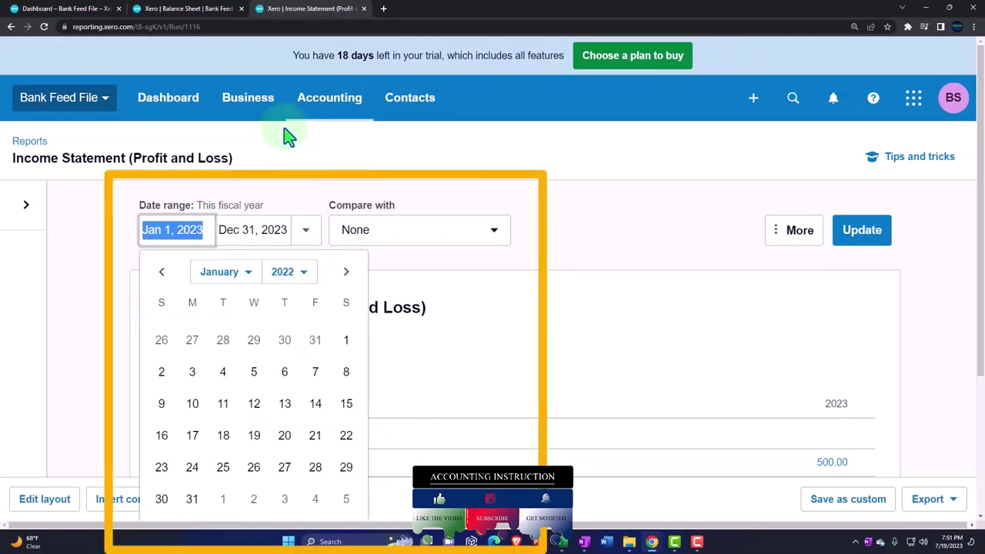
{"action": "left_click", "coordinate": [346, 340]}
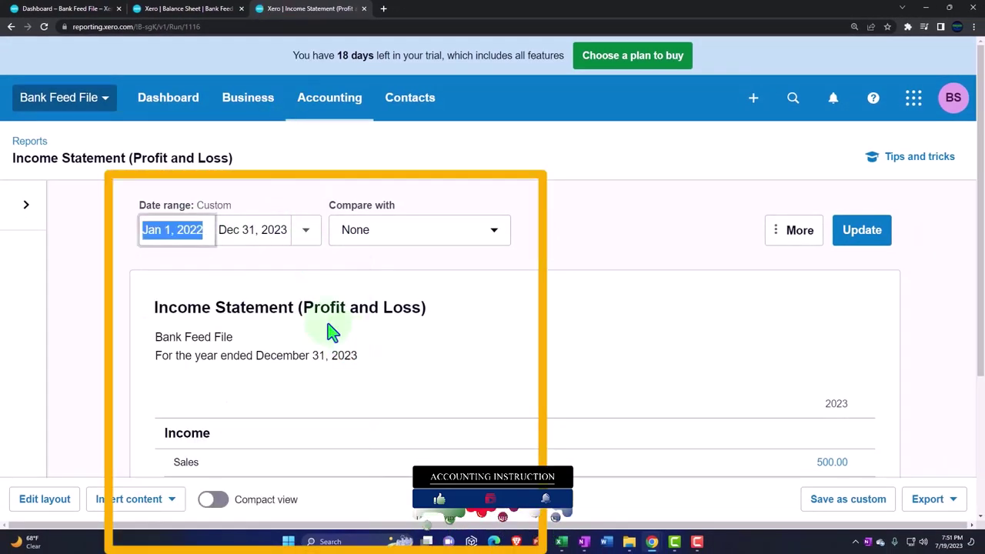
{"action": "left_click", "coordinate": [262, 233]}
{"action": "left_click", "coordinate": [365, 277]}
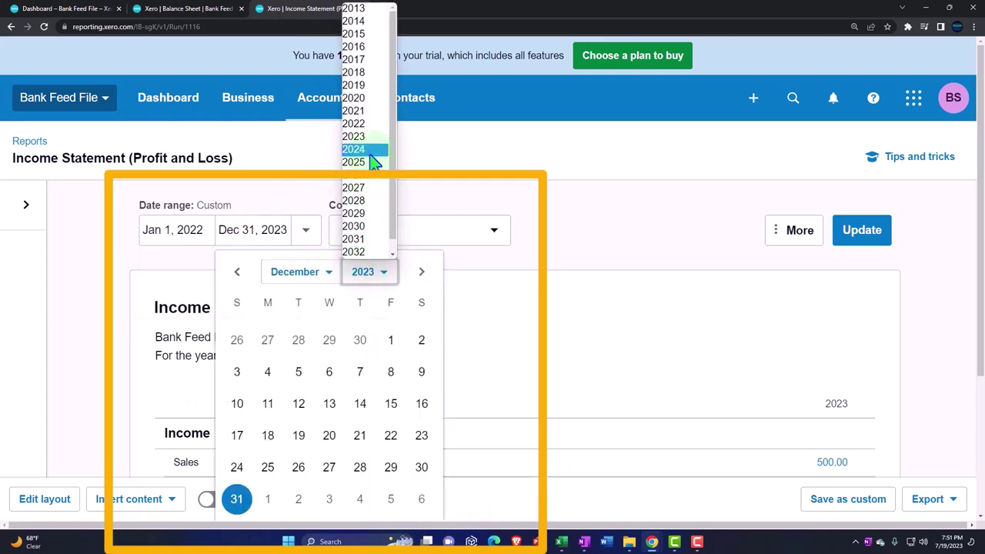
{"action": "left_click", "coordinate": [366, 126]}
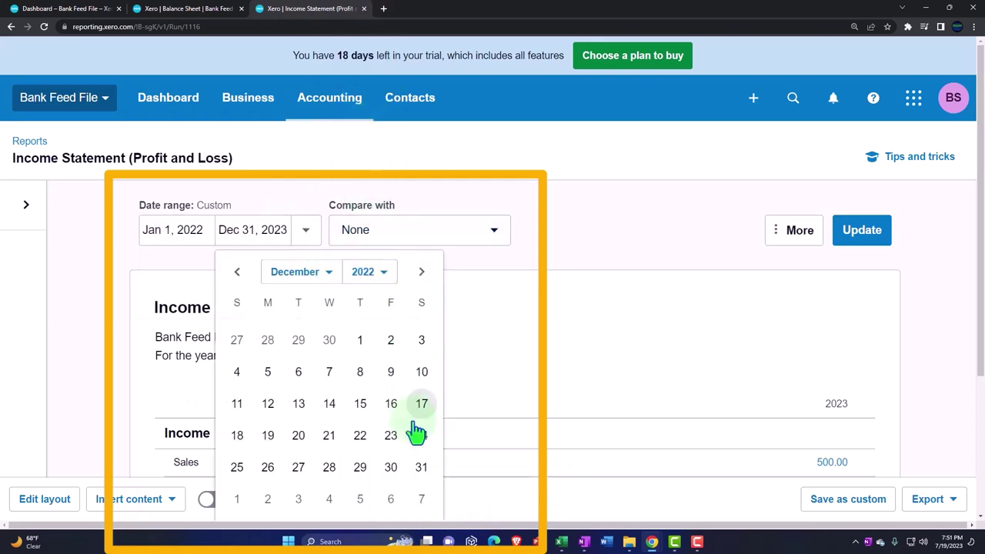
{"action": "left_click", "coordinate": [421, 467]}
{"action": "left_click", "coordinate": [859, 231]}
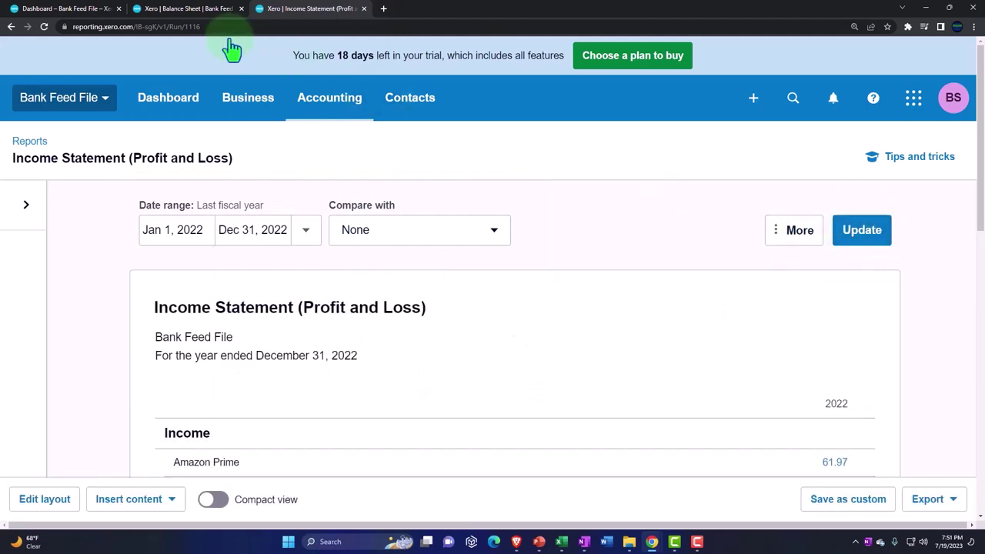
- In the first tab, open the Bank accounts page, zoom in and scroll down the account list
{"action": "left_click", "coordinate": [86, 8]}
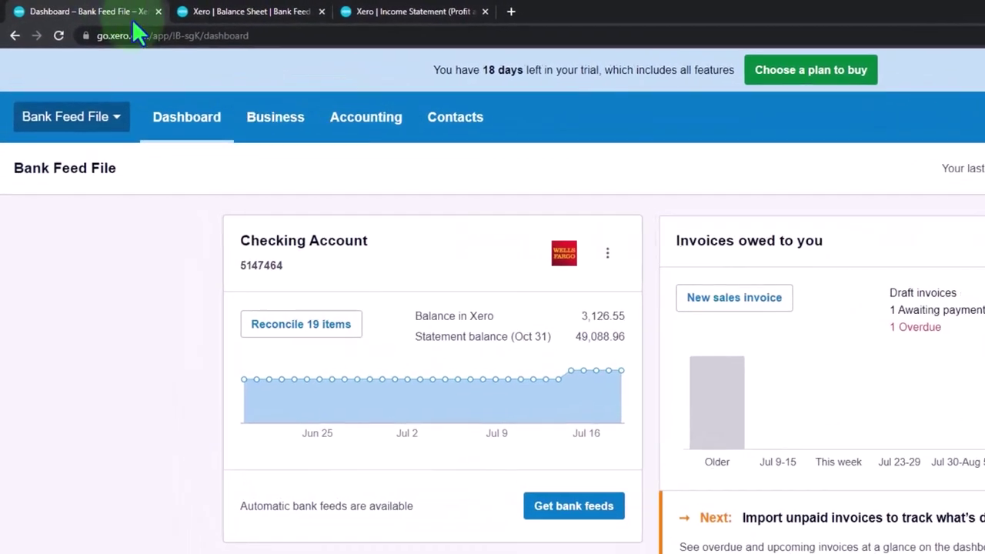
{"action": "left_click", "coordinate": [314, 102]}
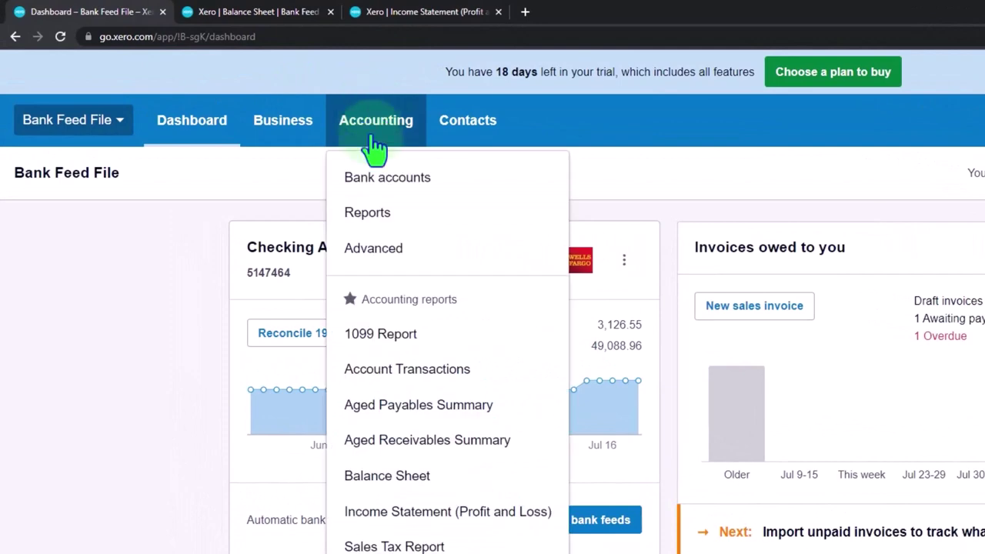
{"action": "left_click", "coordinate": [400, 181]}
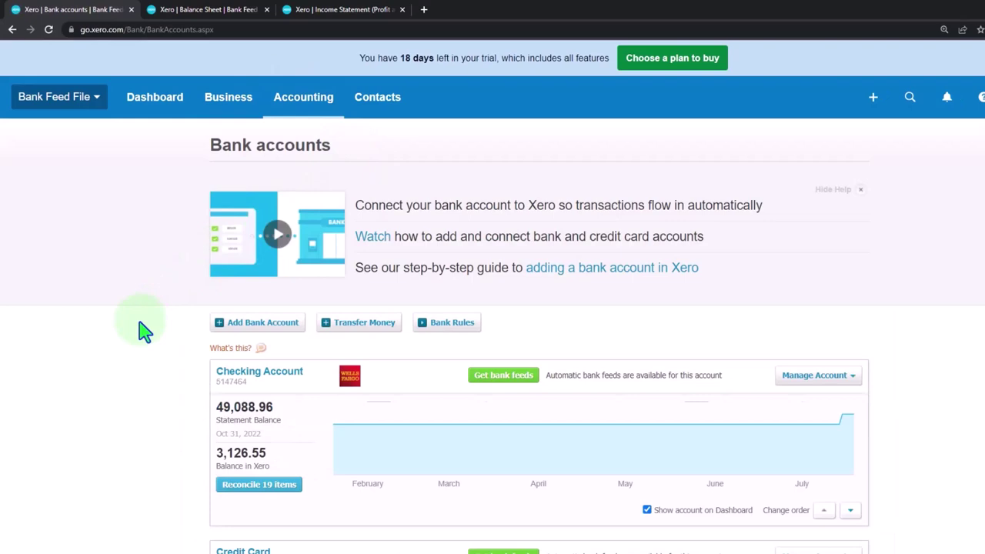
{"action": "key", "text": "ctrl+plus"}
{"action": "scroll", "coordinate": [138, 331], "scroll_direction": "down", "scroll_amount": 2}
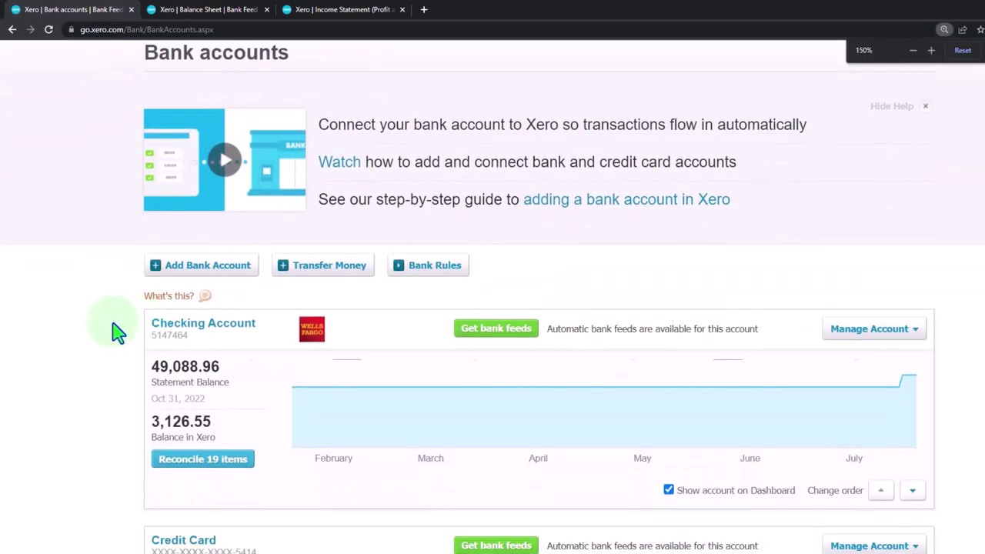
{"action": "scroll", "coordinate": [108, 331], "scroll_direction": "down", "scroll_amount": 3}
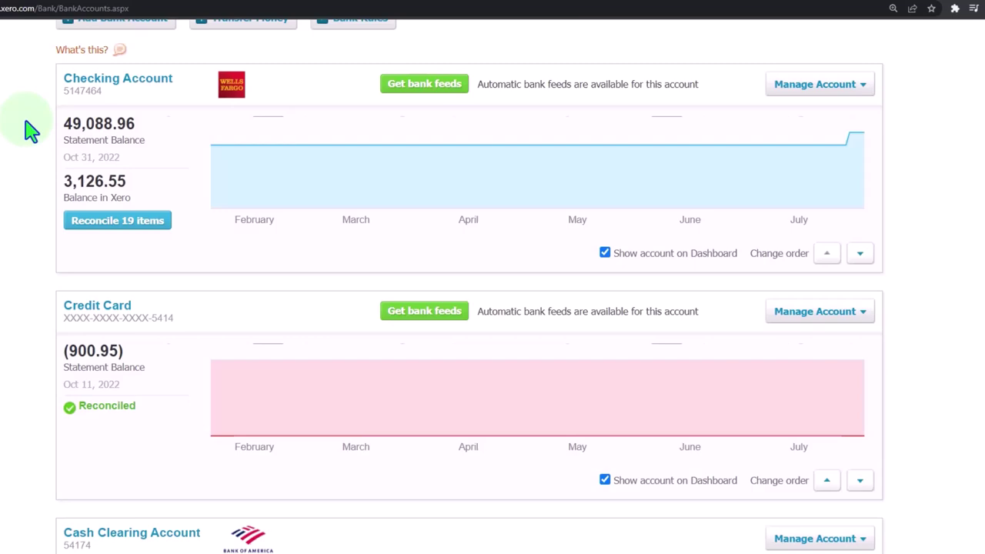
- Bring the OneNote notes forward, then return to the Xero Bank Accounts page
{"action": "left_click", "coordinate": [585, 541]}
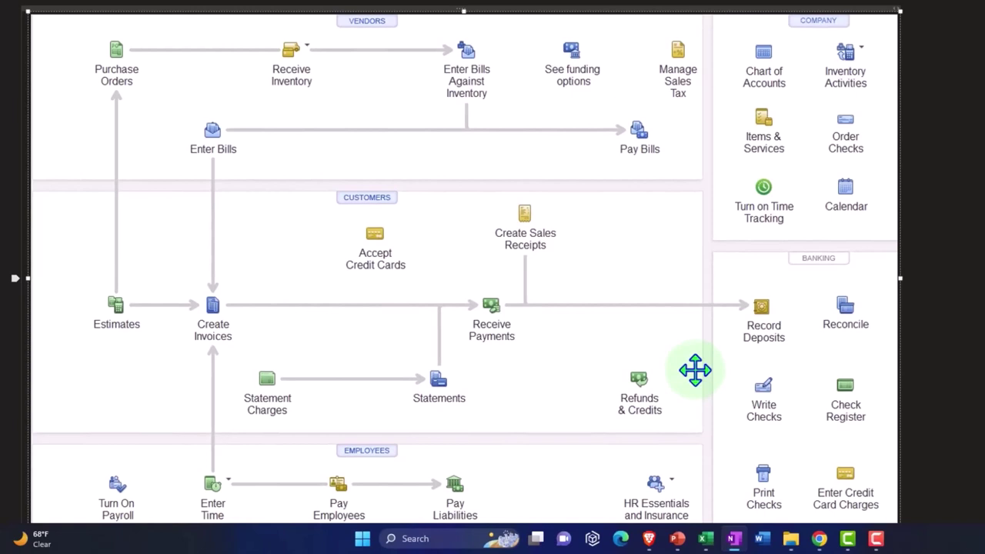
{"action": "left_click", "coordinate": [415, 220]}
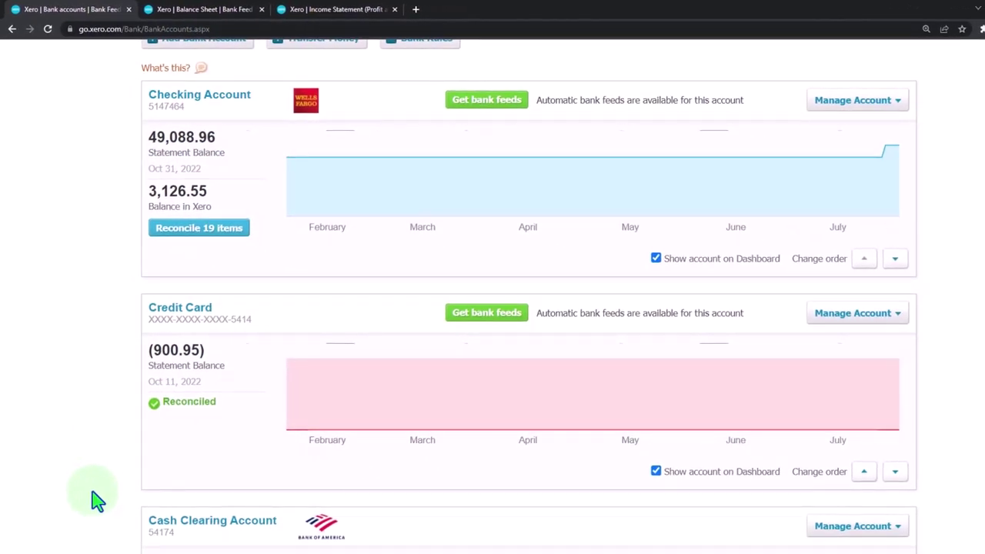
- Scroll up and down through the existing Checking Account and Credit Card bank accounts
{"action": "scroll", "coordinate": [96, 501], "scroll_direction": "up", "scroll_amount": 2}
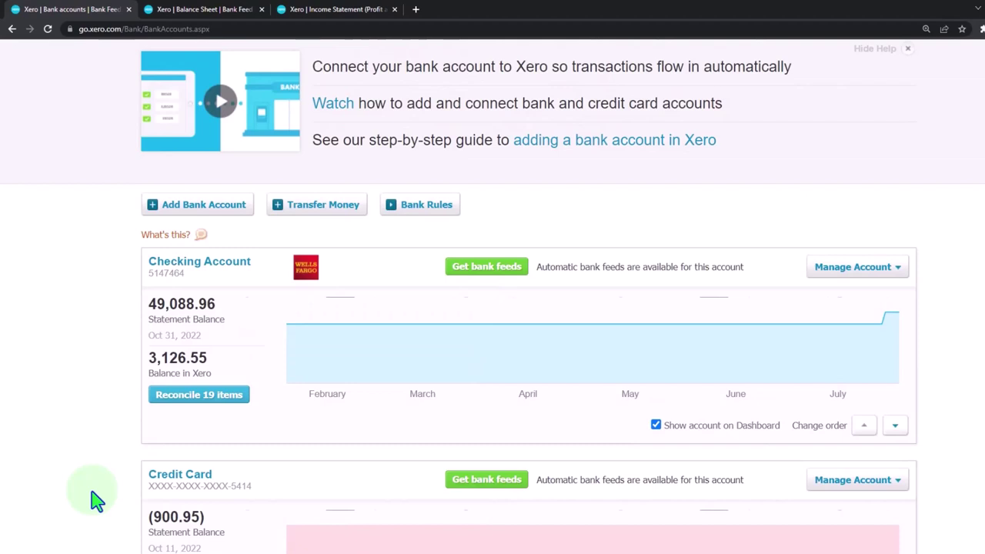
{"action": "scroll", "coordinate": [97, 500], "scroll_direction": "up", "scroll_amount": 2}
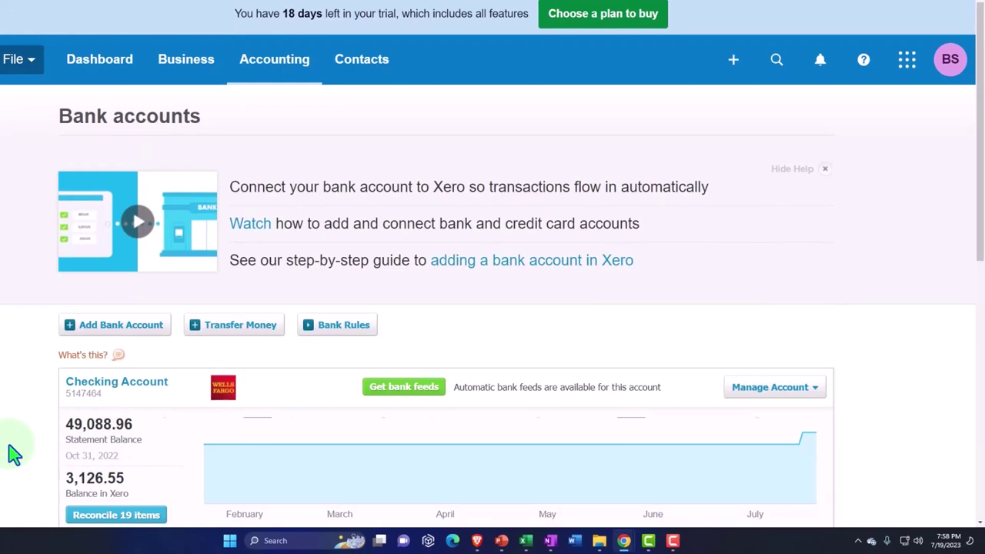
{"action": "scroll", "coordinate": [13, 454], "scroll_direction": "down", "scroll_amount": 1}
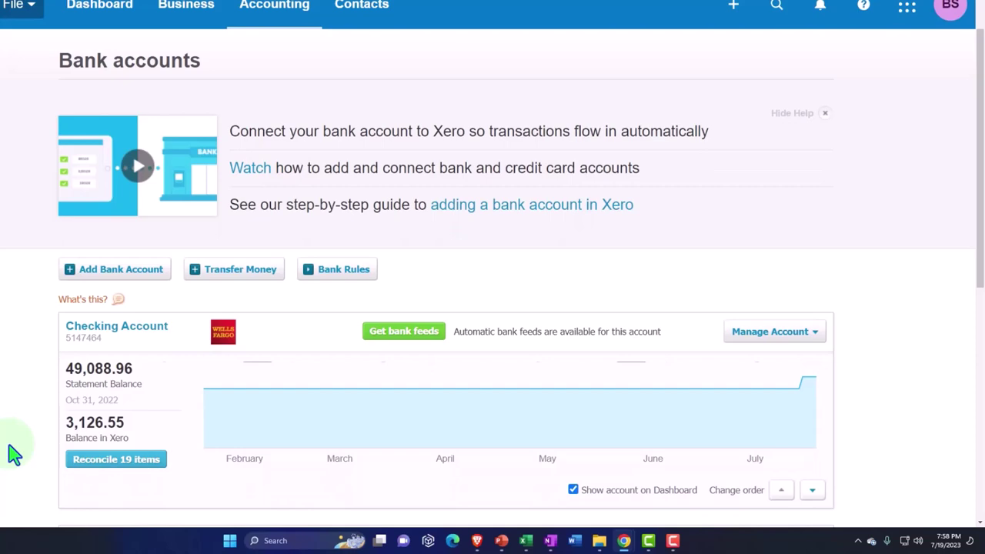
{"action": "scroll", "coordinate": [14, 454], "scroll_direction": "down", "scroll_amount": 1}
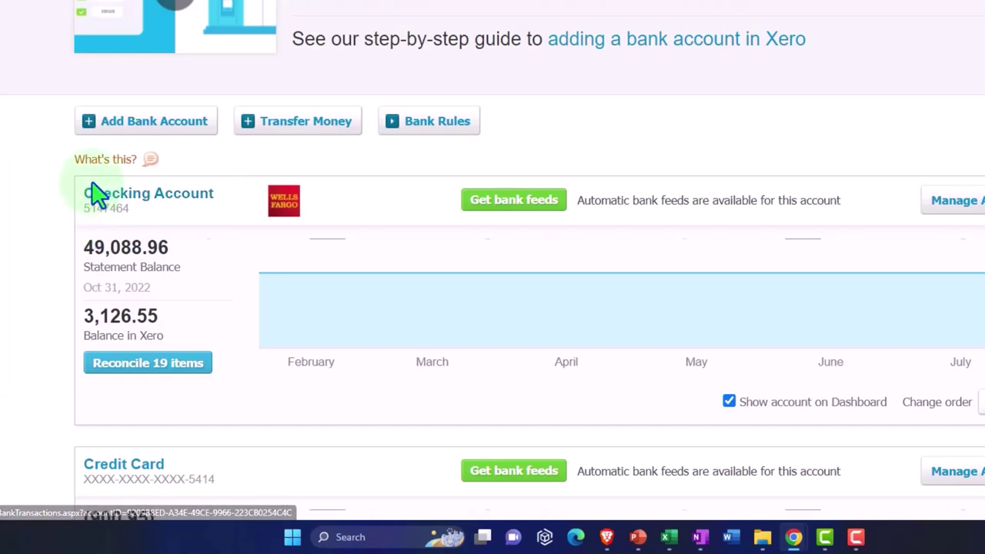
{"action": "scroll", "coordinate": [93, 194], "scroll_direction": "up", "scroll_amount": 2}
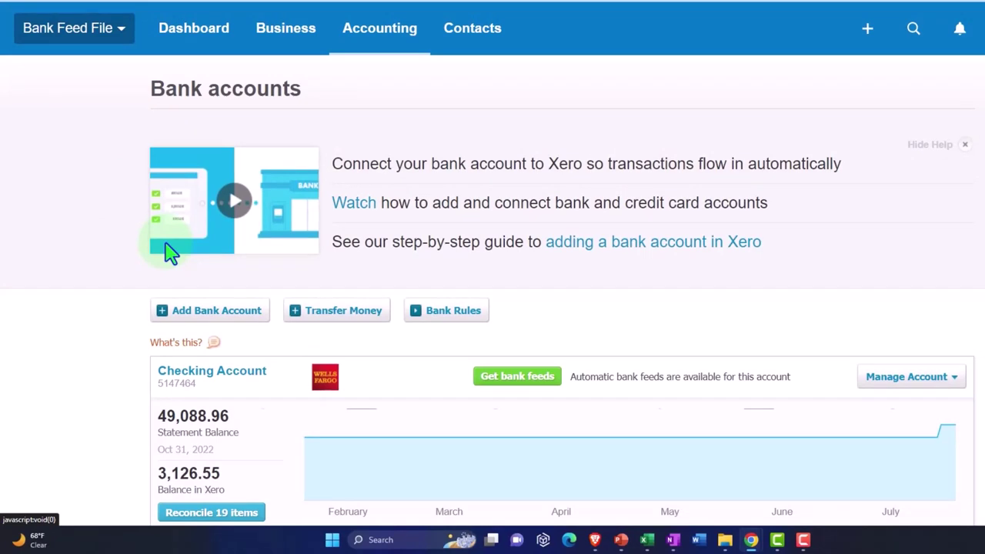
- Add a PayPal bank account named 'PayPal' in USD, skipping the live bank feed
{"action": "left_click", "coordinate": [234, 316]}
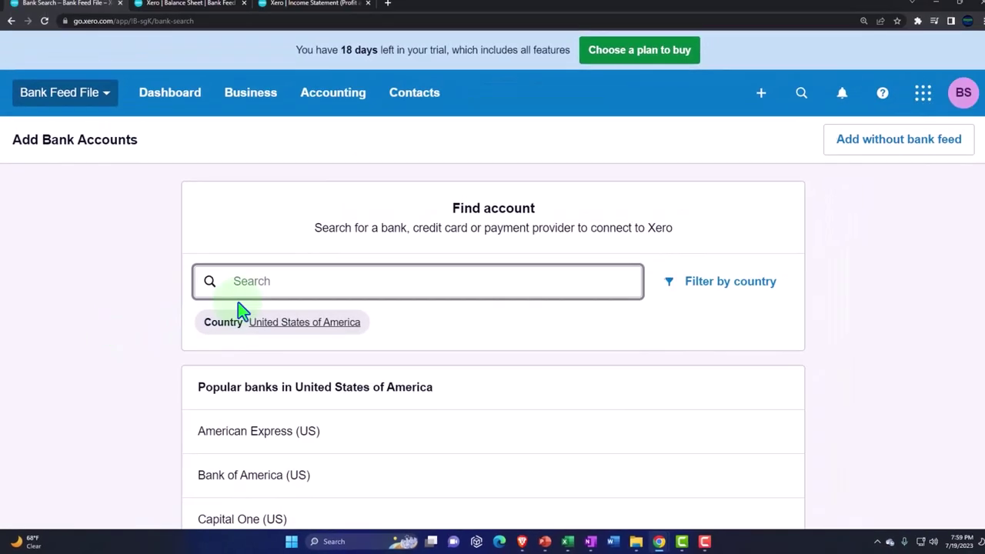
{"action": "type", "text": "PayPal"}
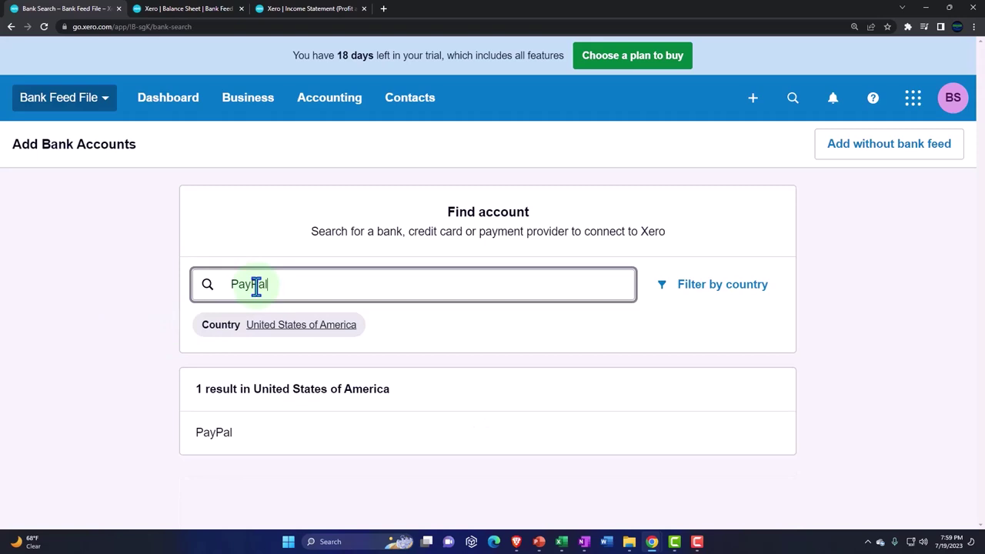
{"action": "left_click", "coordinate": [229, 449]}
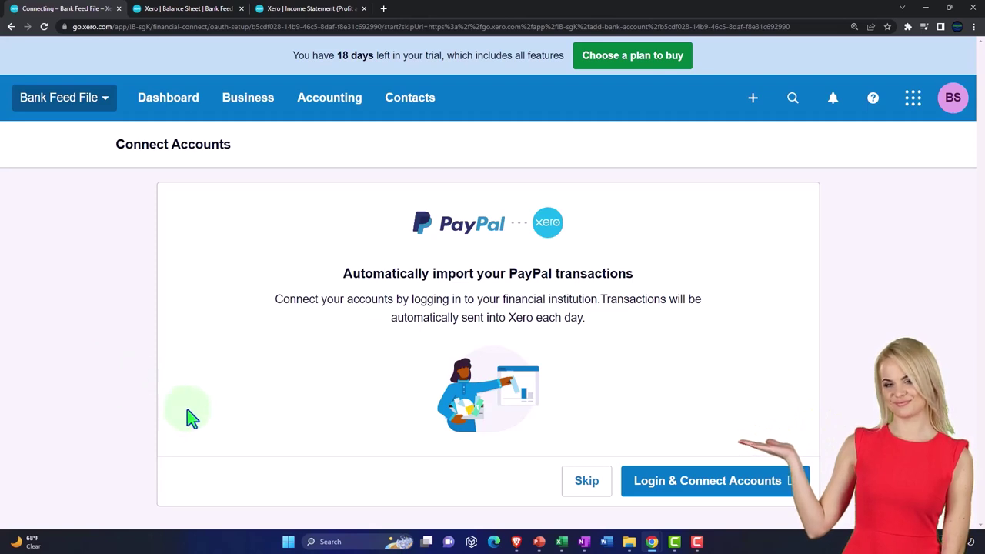
{"action": "left_click", "coordinate": [589, 485]}
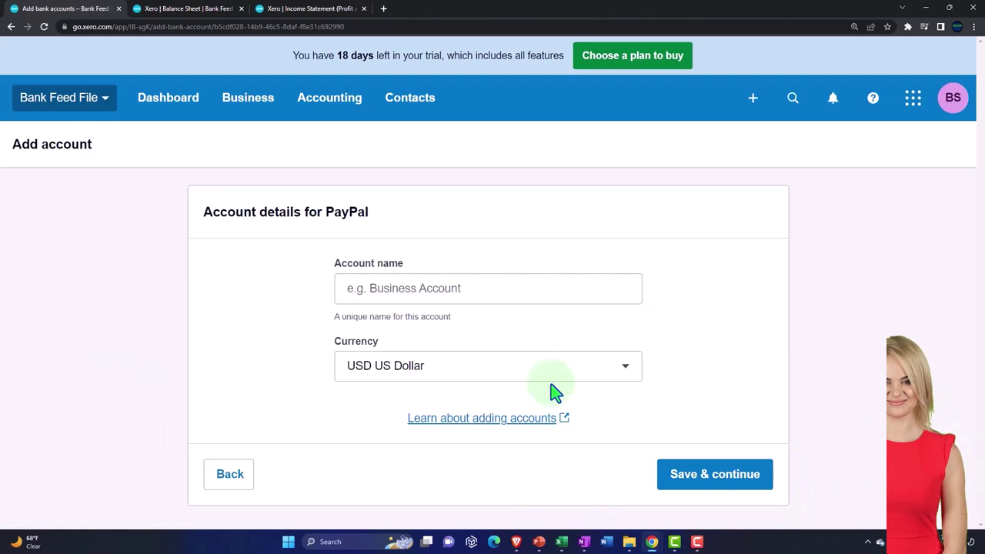
{"action": "left_click", "coordinate": [395, 286]}
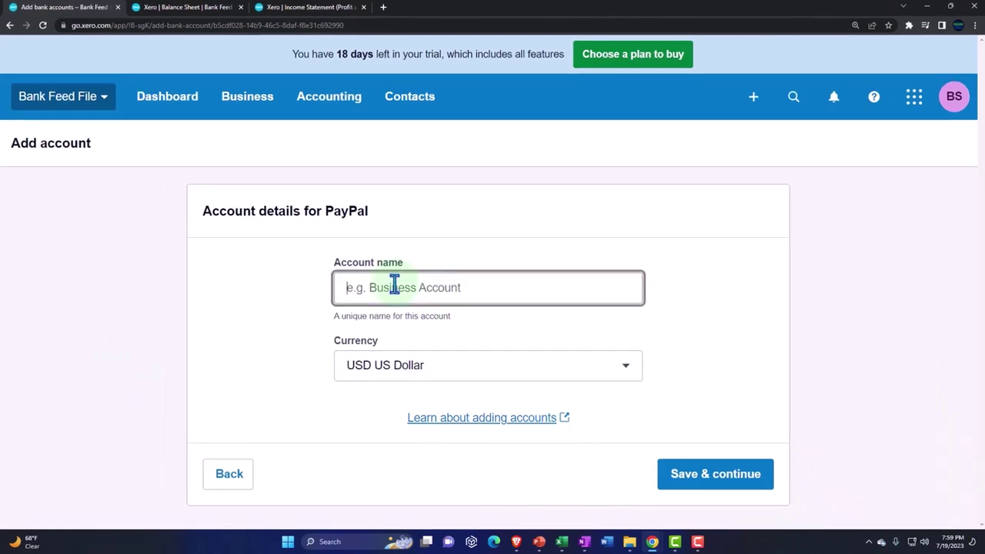
{"action": "type", "text": "PayPal"}
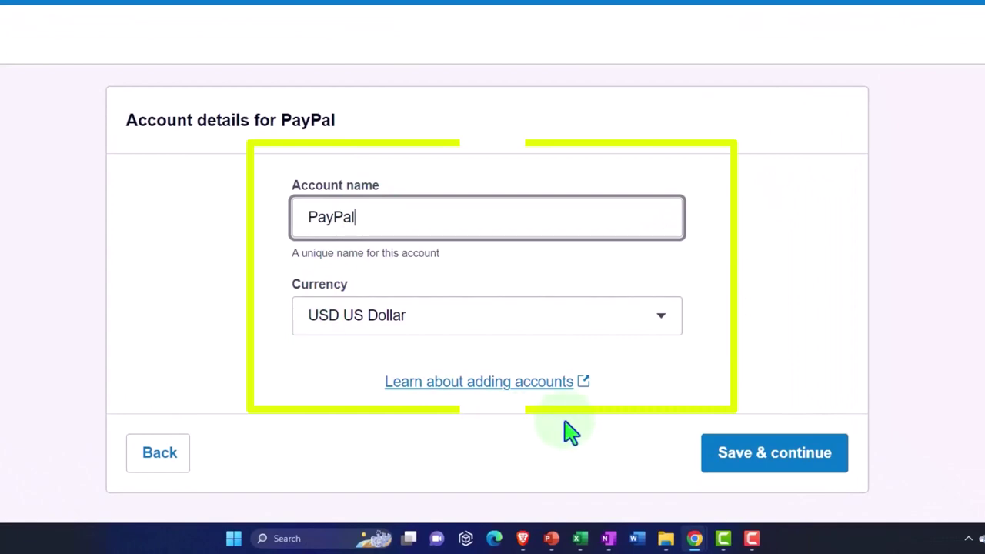
{"action": "left_click", "coordinate": [766, 457]}
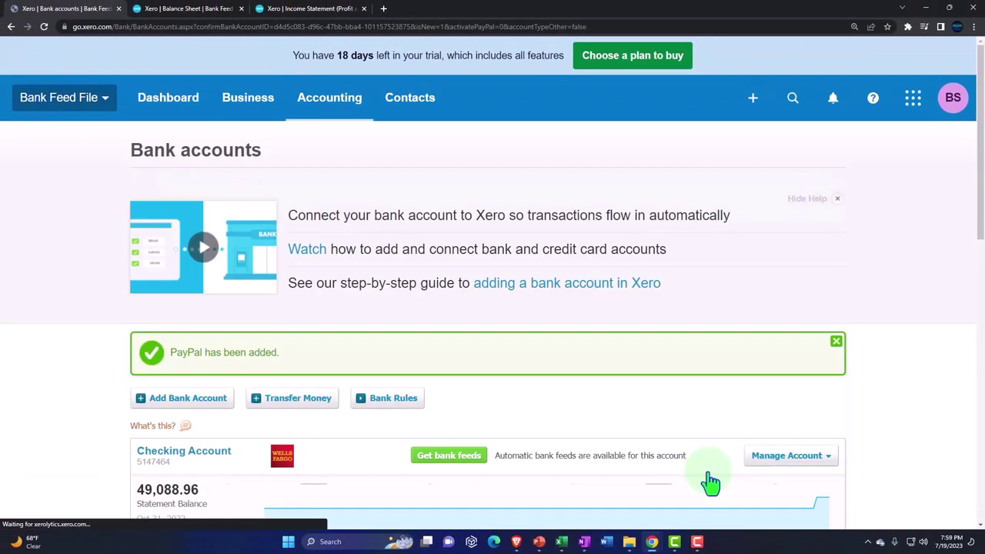
{"action": "scroll", "coordinate": [652, 447], "scroll_direction": "down", "scroll_amount": 5}
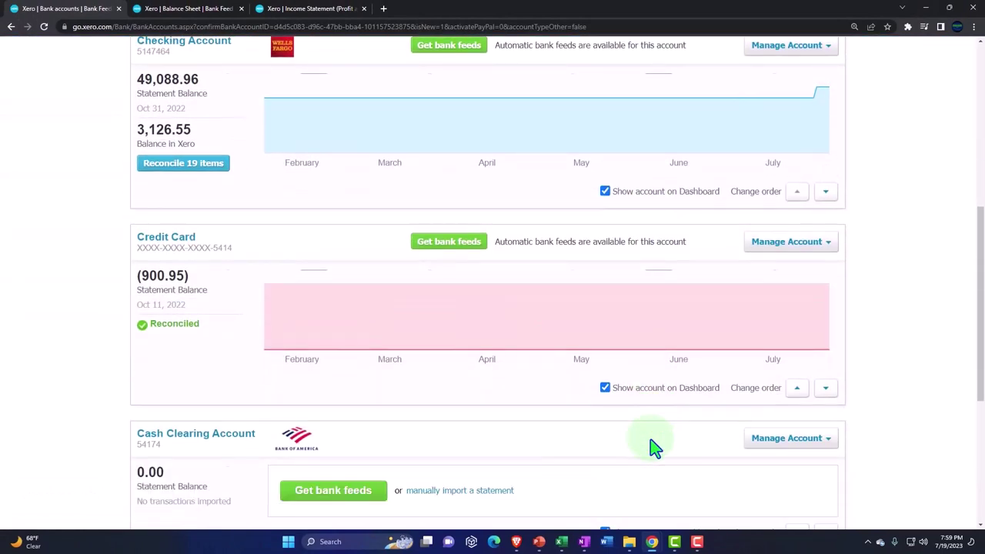
{"action": "scroll", "coordinate": [653, 446], "scroll_direction": "down", "scroll_amount": 4}
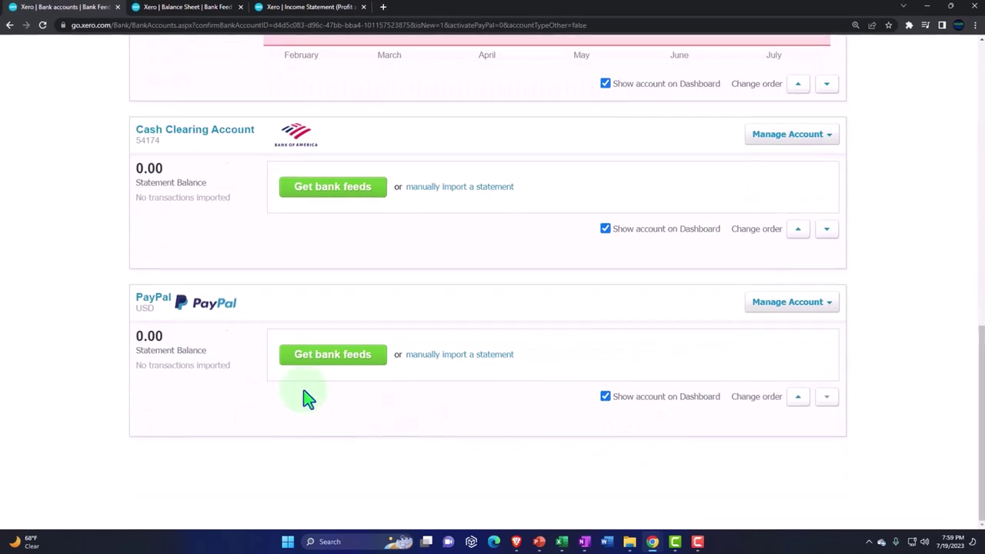
- Open the PayPal account and check its Reconcile, Cash coding, Bank statements and Account transactions views
{"action": "left_click", "coordinate": [85, 248]}
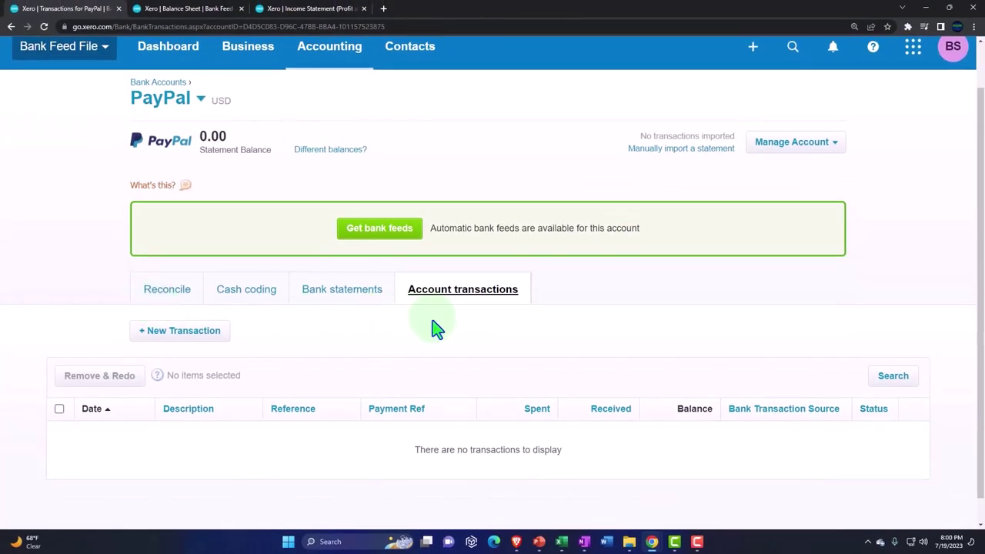
{"action": "left_click", "coordinate": [170, 294]}
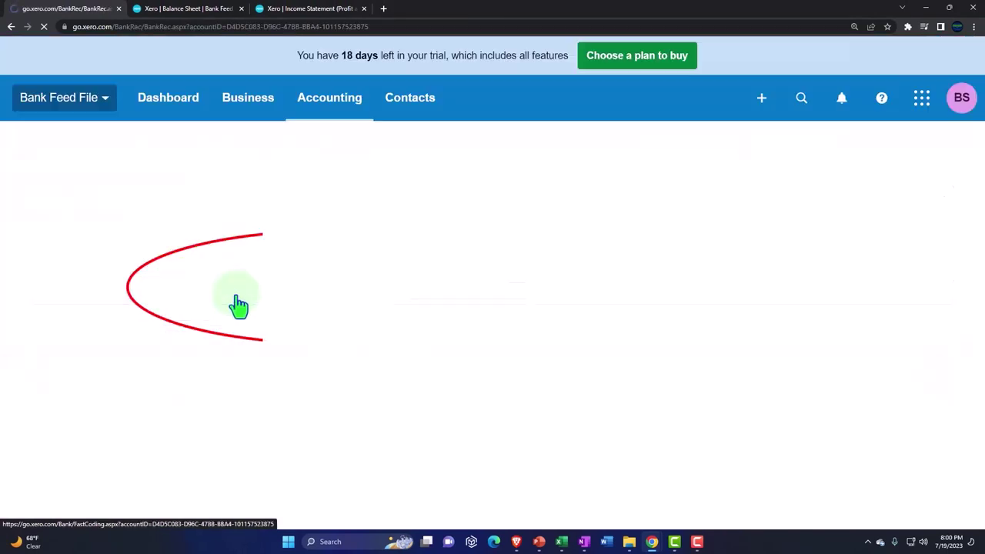
{"action": "left_click", "coordinate": [141, 339]}
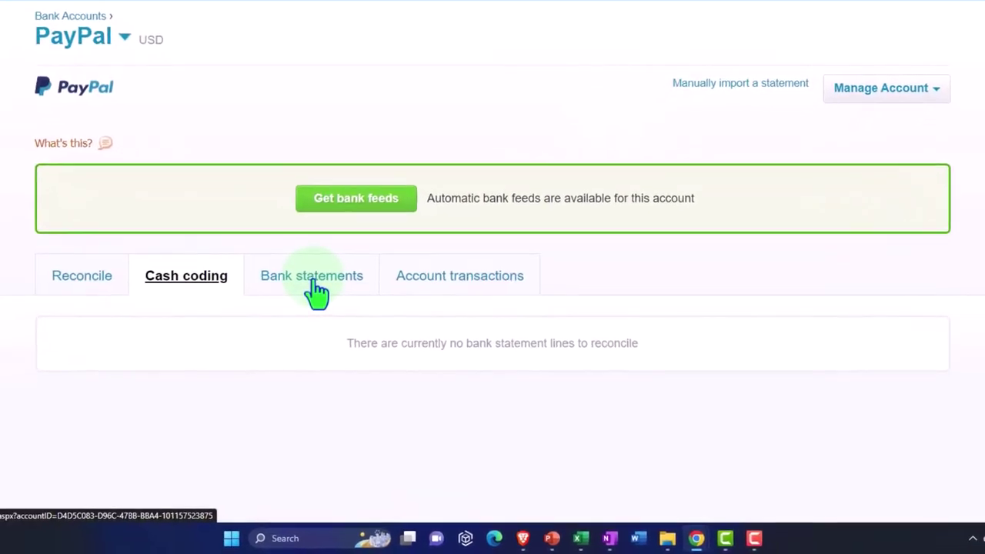
{"action": "left_click", "coordinate": [329, 303]}
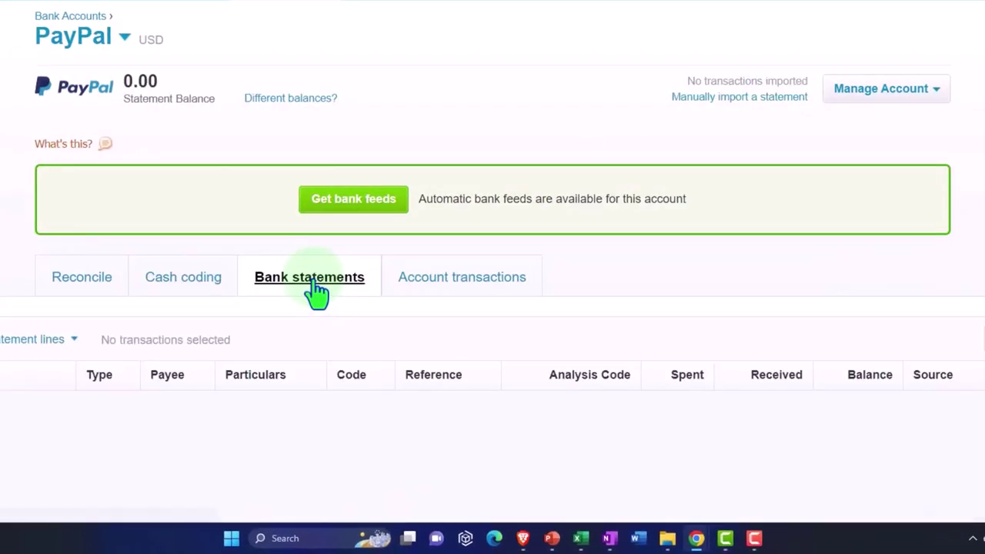
{"action": "left_click", "coordinate": [448, 292]}
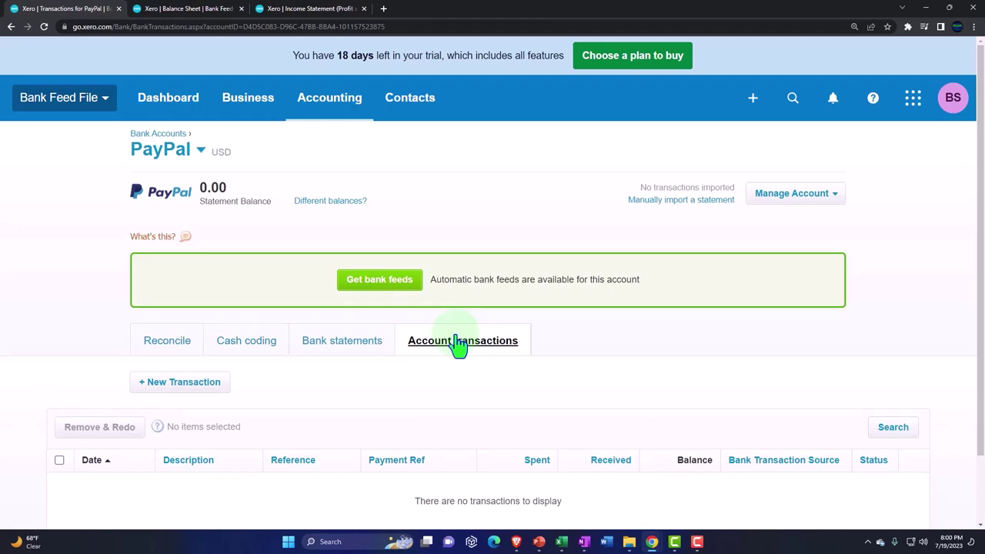
{"action": "left_click", "coordinate": [834, 200]}
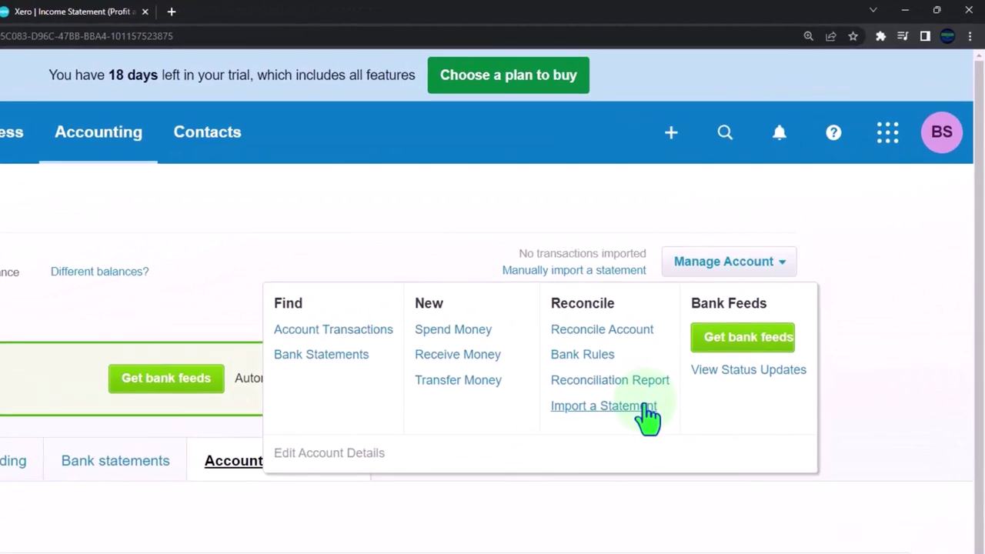
- Choose Import a Statement for PayPal to reach the bank transaction Upload step
{"action": "left_click", "coordinate": [646, 407]}
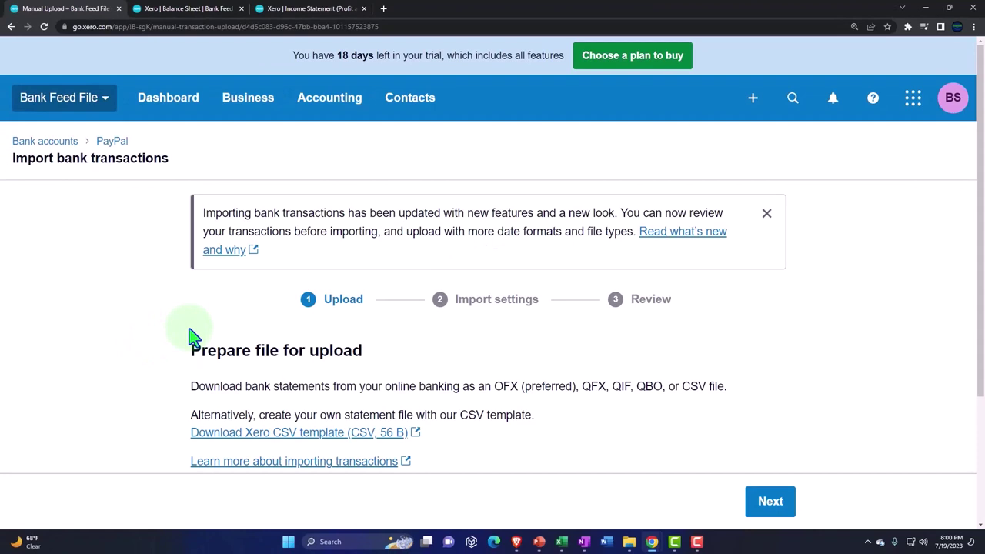
{"action": "scroll", "coordinate": [192, 337], "scroll_direction": "down", "scroll_amount": 1}
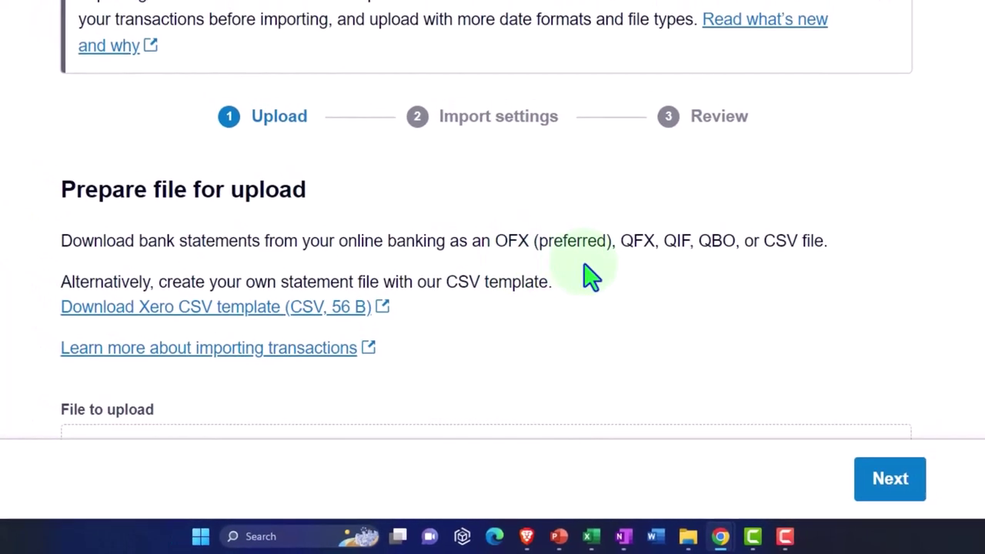
{"action": "left_click", "coordinate": [624, 267]}
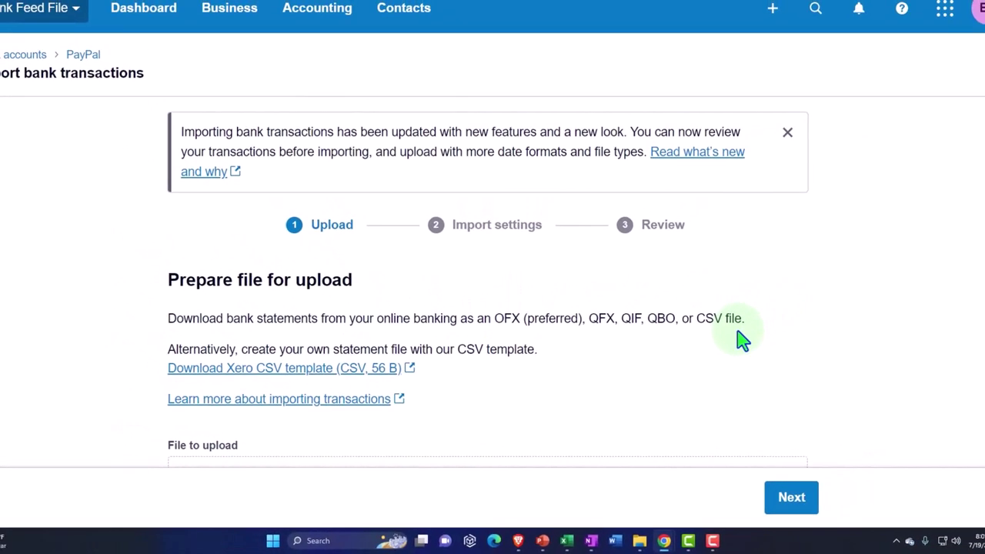
- Download Xero's CSV statement template and open it in Excel to view the *Amount column
{"action": "left_click", "coordinate": [324, 379]}
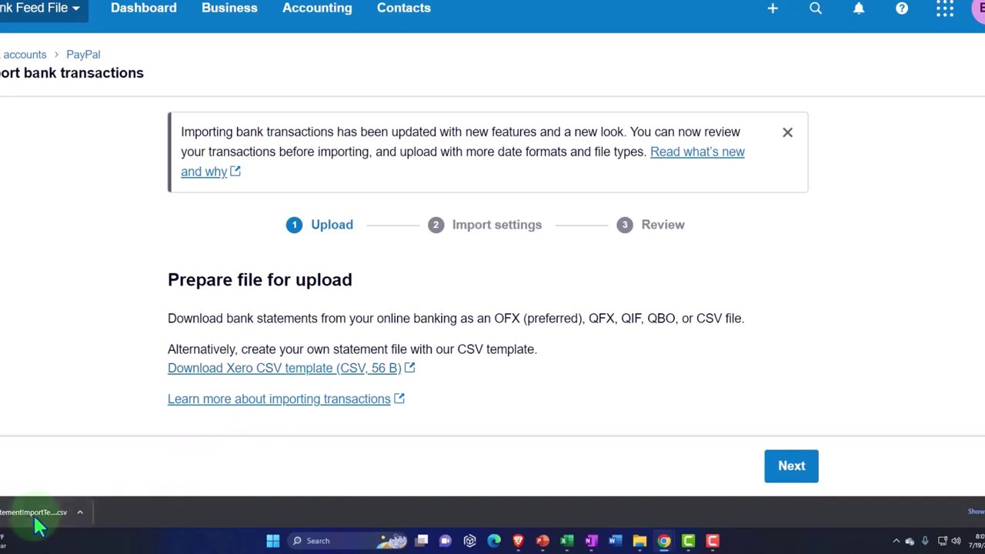
{"action": "left_click", "coordinate": [34, 517]}
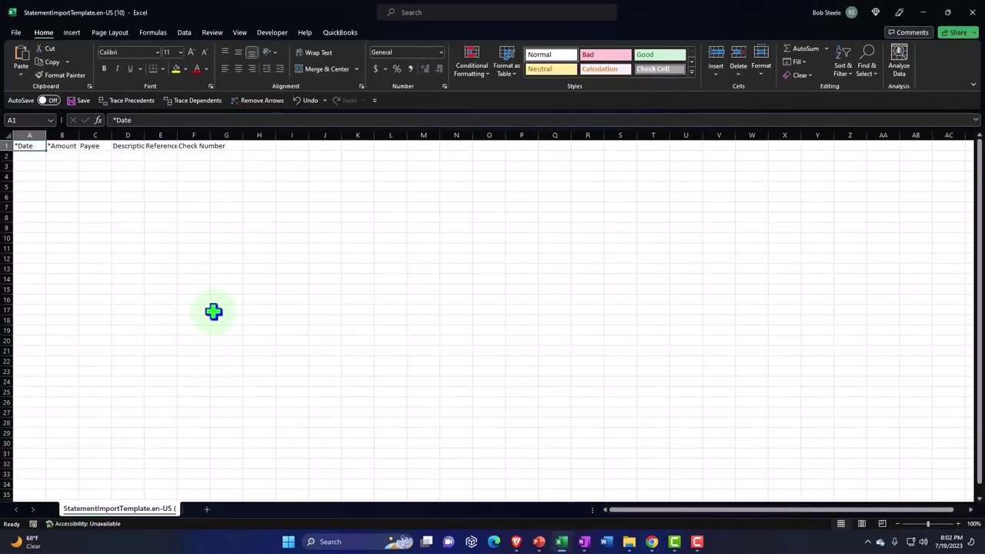
{"action": "left_click", "coordinate": [192, 258]}
{"action": "left_click", "coordinate": [62, 145]}
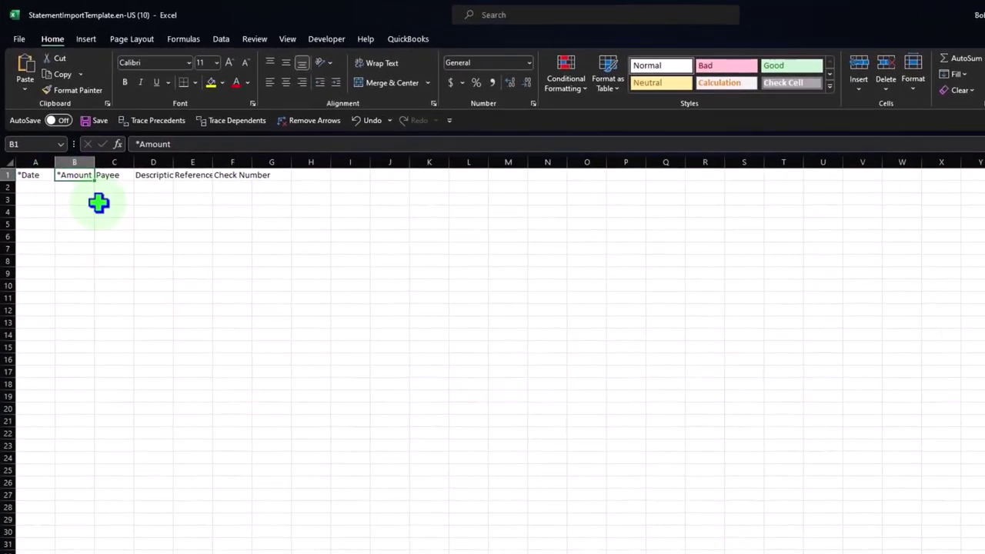
{"action": "scroll", "coordinate": [195, 378], "scroll_direction": "up", "scroll_amount": 6}
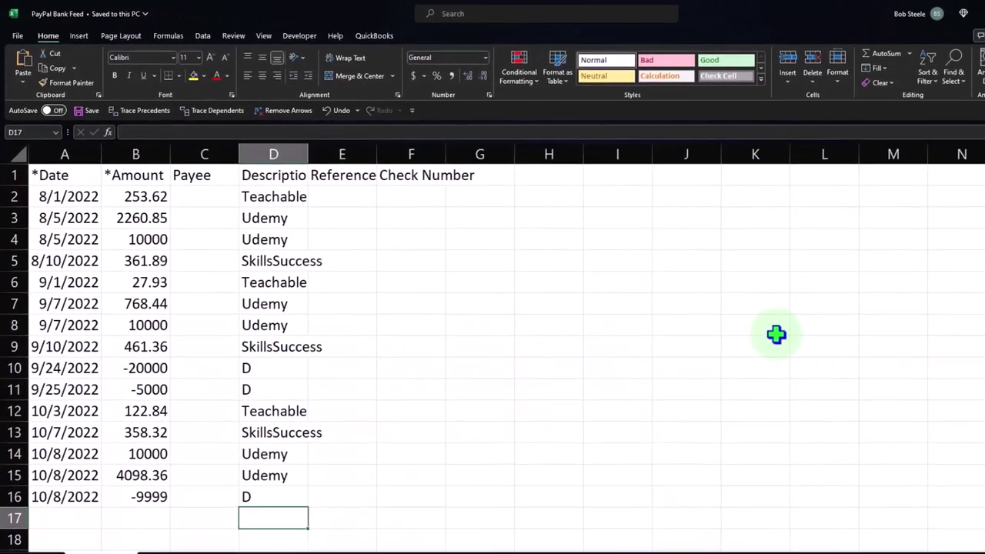
- Review the dates and descriptions of the 15 transactions in the PayPal Bank Feed sheet
{"action": "left_click", "coordinate": [504, 348]}
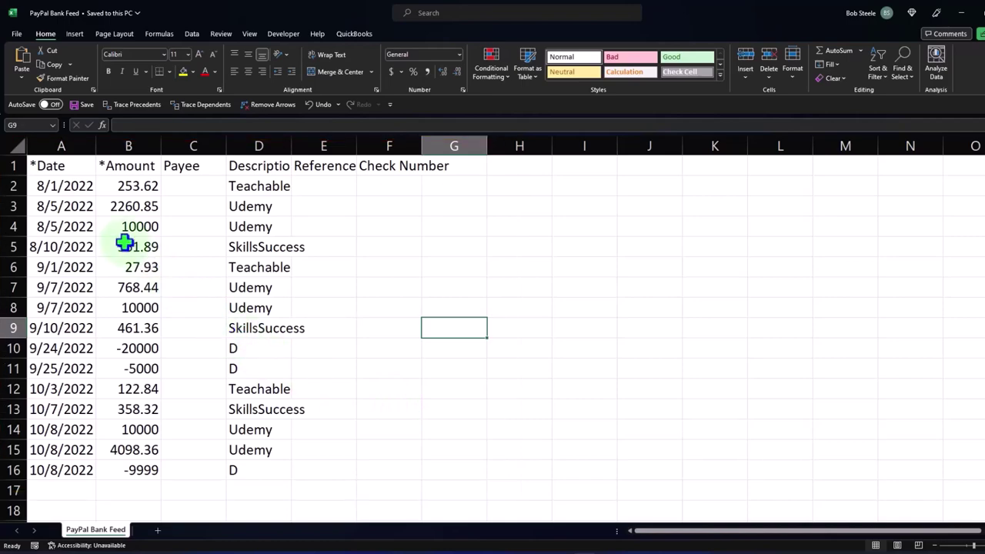
{"action": "left_click_drag", "start_coordinate": [70, 185], "coordinate": [60, 367]}
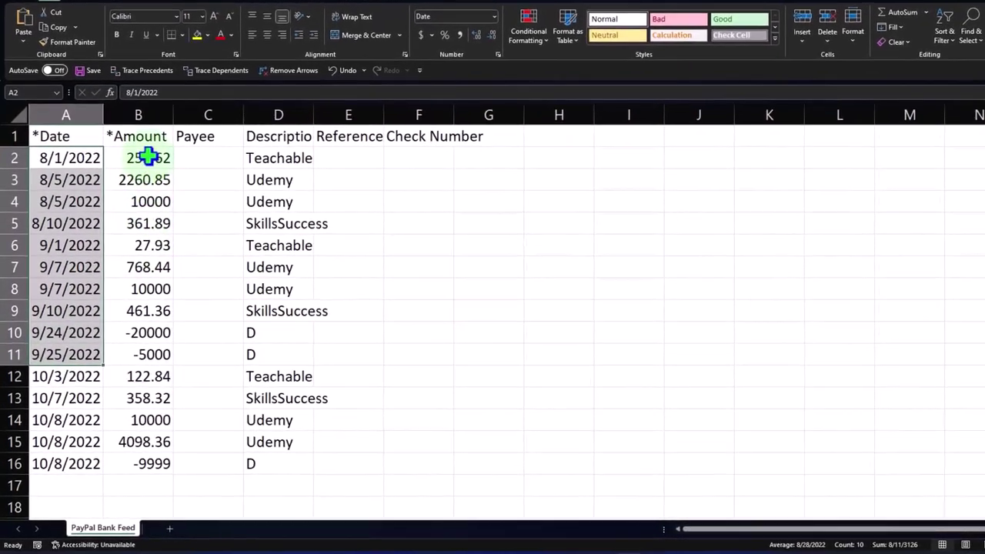
{"action": "left_click_drag", "start_coordinate": [146, 157], "coordinate": [150, 223]}
{"action": "left_click_drag", "start_coordinate": [264, 159], "coordinate": [257, 327]}
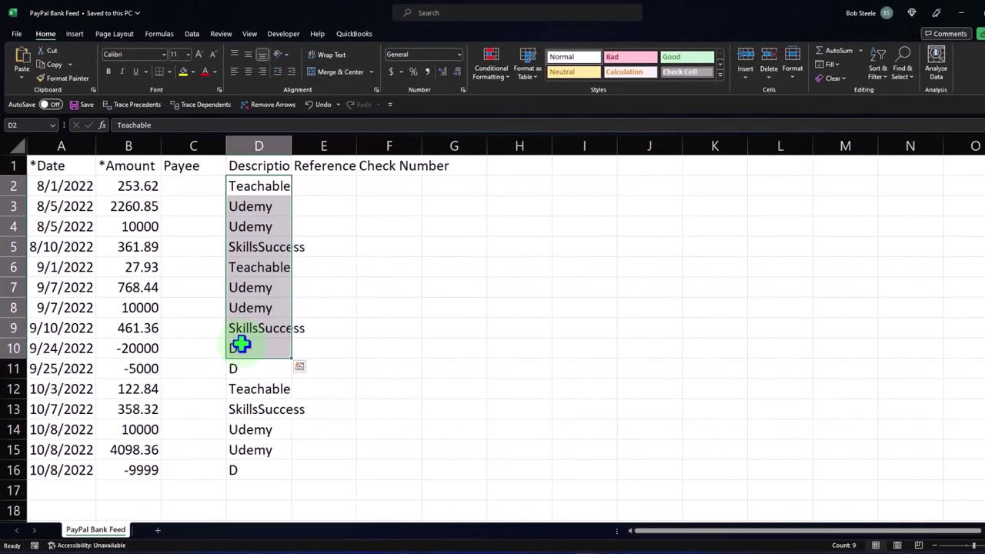
{"action": "left_click", "coordinate": [450, 260]}
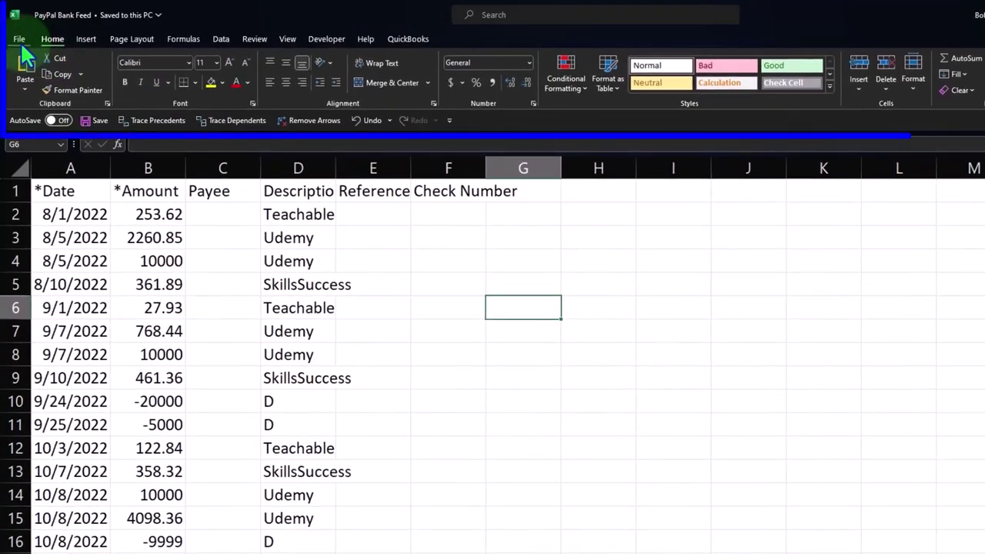
{"action": "left_click", "coordinate": [18, 40]}
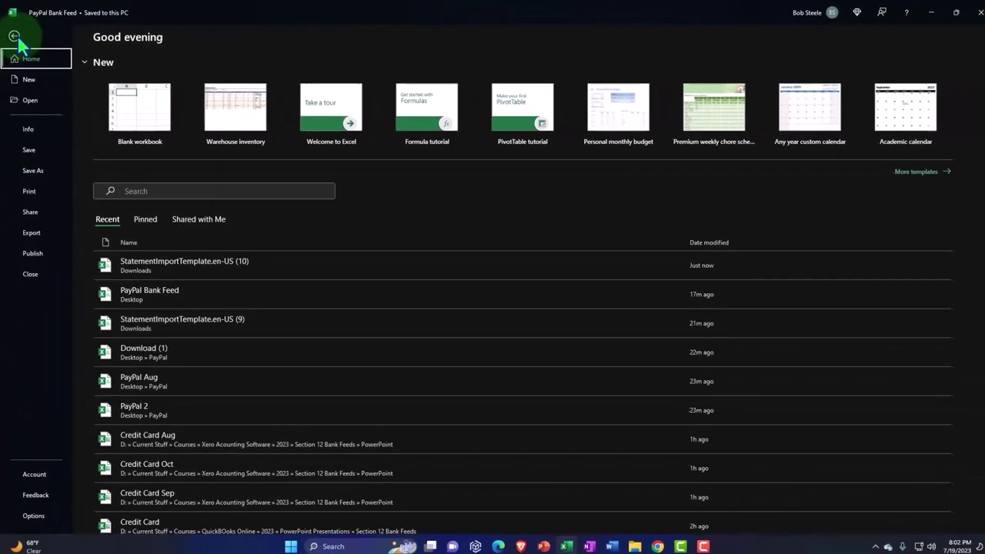
{"action": "left_click", "coordinate": [32, 170]}
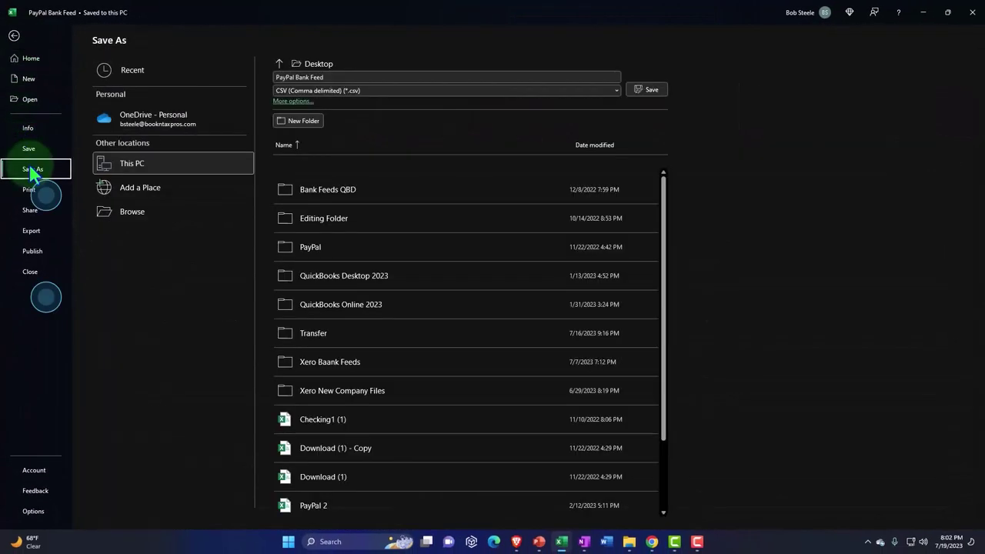
{"action": "left_click", "coordinate": [125, 216]}
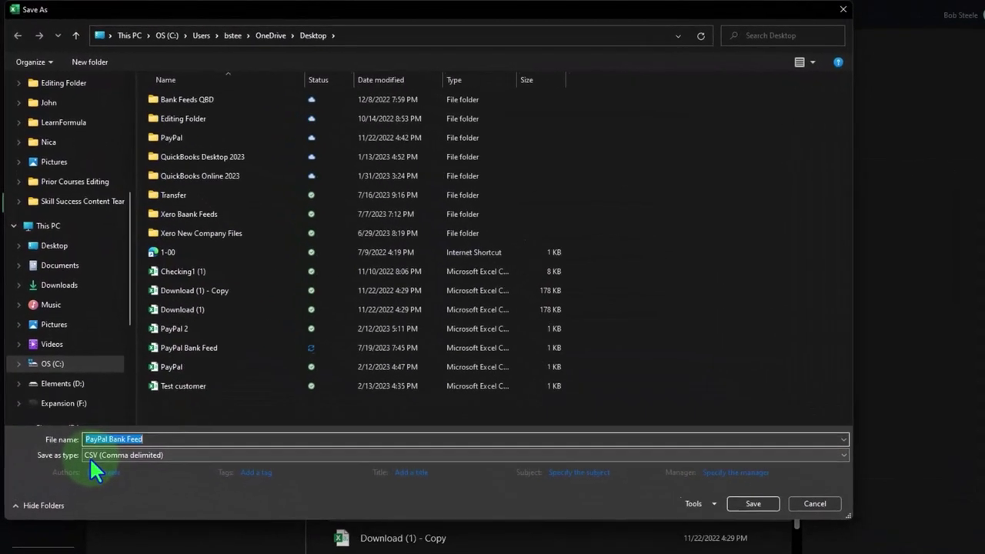
{"action": "left_click", "coordinate": [183, 455]}
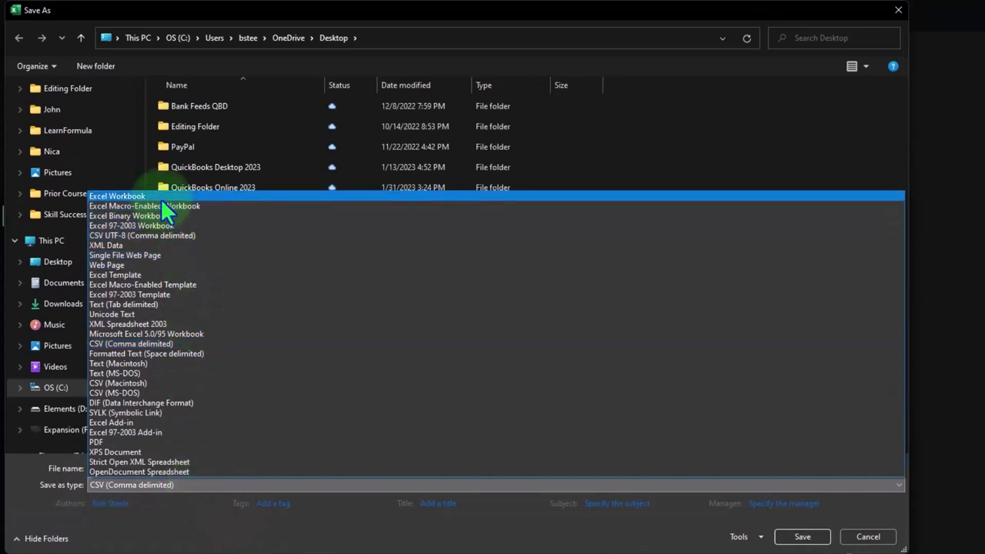
{"action": "left_click", "coordinate": [215, 484]}
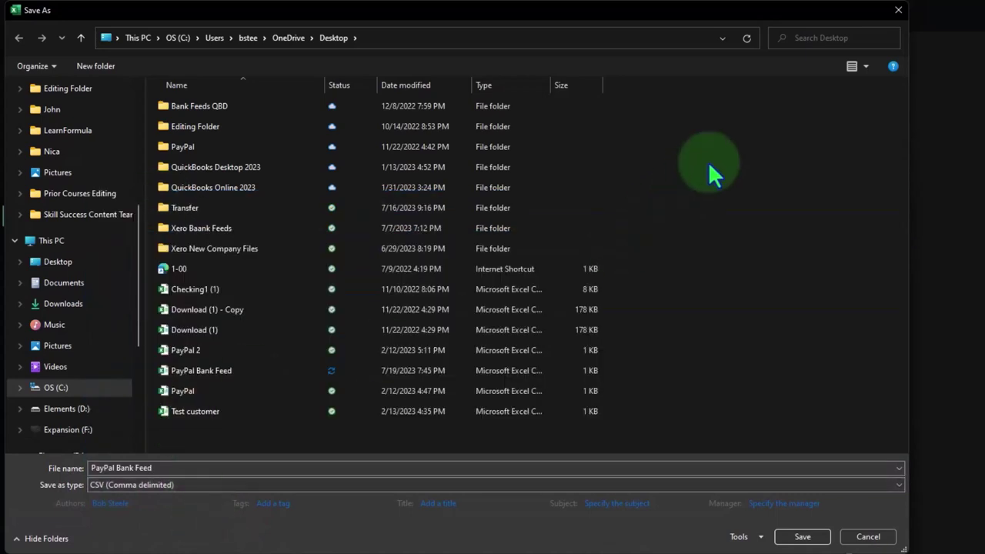
{"action": "left_click", "coordinate": [898, 10]}
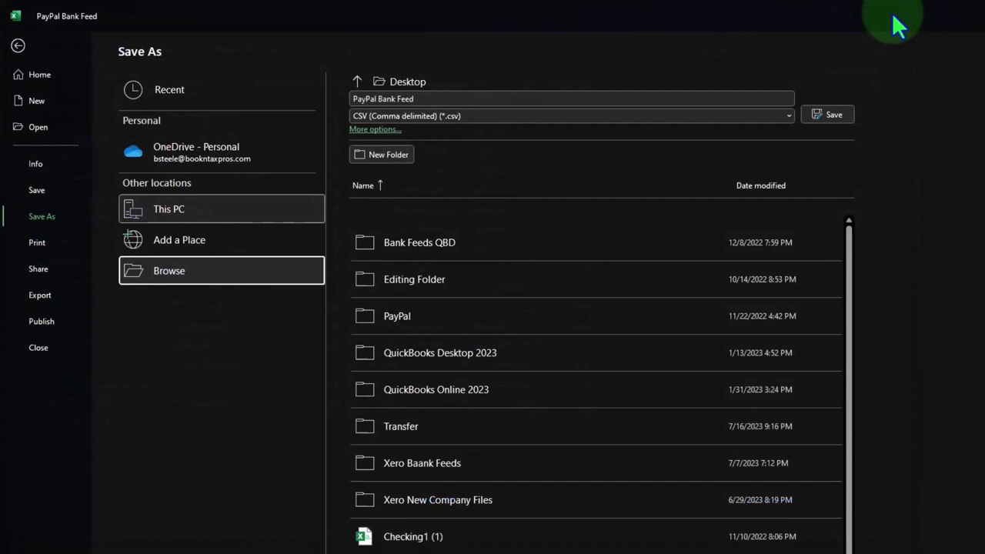
{"action": "left_click", "coordinate": [19, 46]}
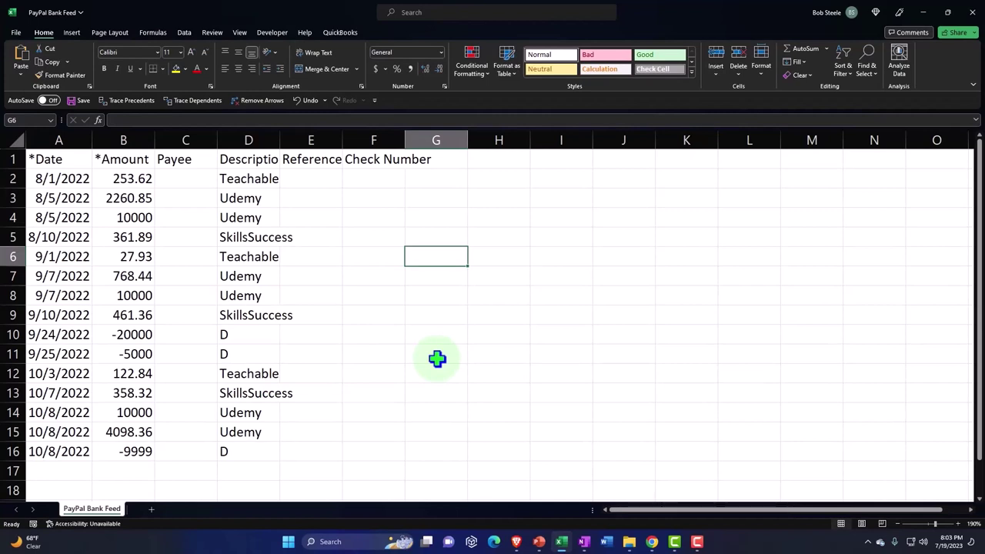
- Close Excel and attach PayPal Bank Feed.csv from the Desktop as the file to upload
{"action": "left_click", "coordinate": [973, 13]}
{"action": "scroll", "coordinate": [692, 473], "scroll_direction": "down", "scroll_amount": 2}
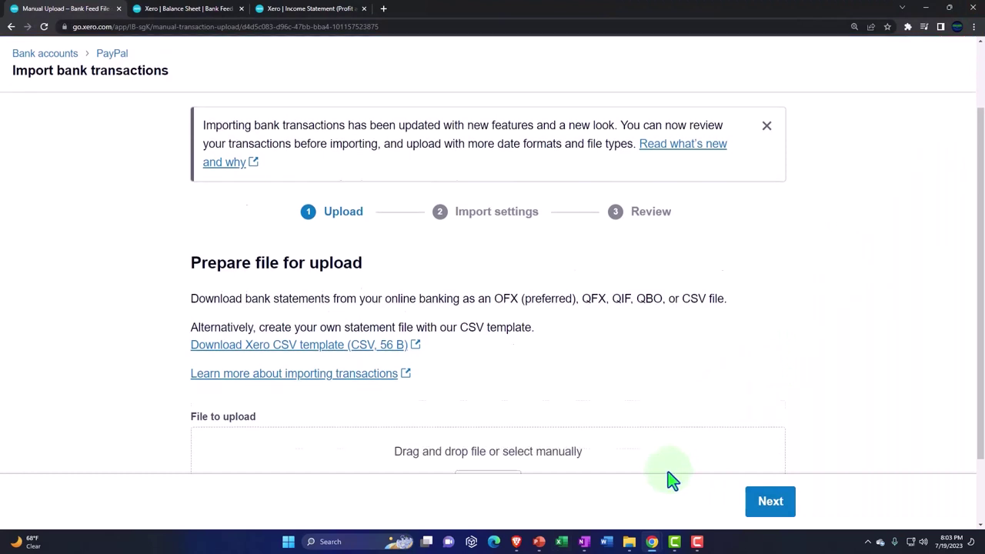
{"action": "left_click", "coordinate": [488, 396]}
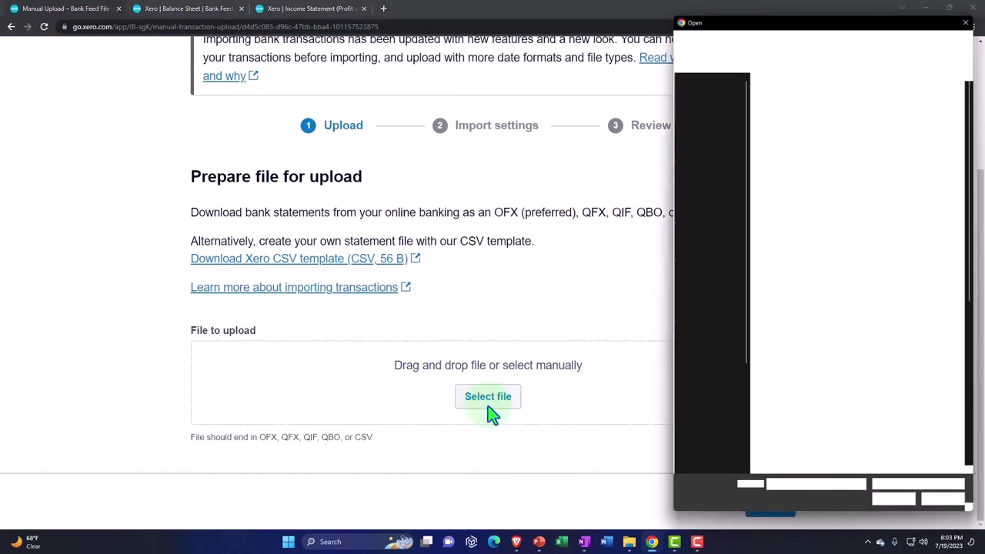
{"action": "left_click", "coordinate": [711, 115]}
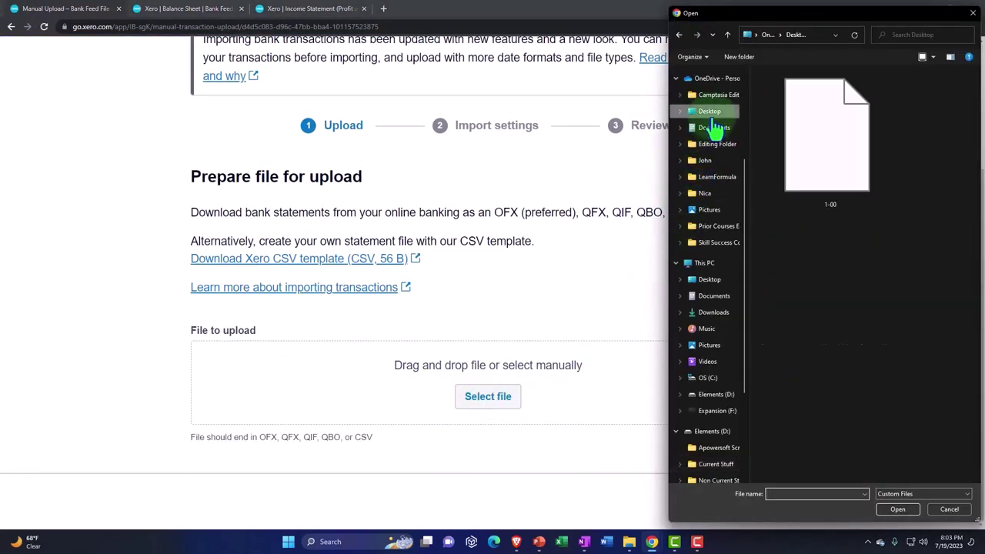
{"action": "scroll", "coordinate": [818, 165], "scroll_direction": "down", "scroll_amount": 3}
{"action": "scroll", "coordinate": [818, 168], "scroll_direction": "down", "scroll_amount": 6}
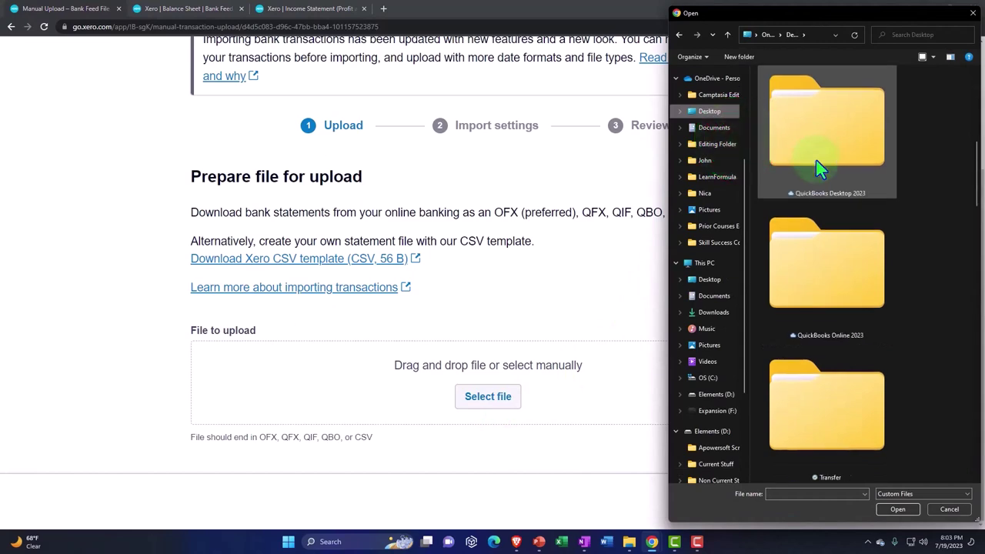
{"action": "scroll", "coordinate": [886, 297], "scroll_direction": "down", "scroll_amount": 7}
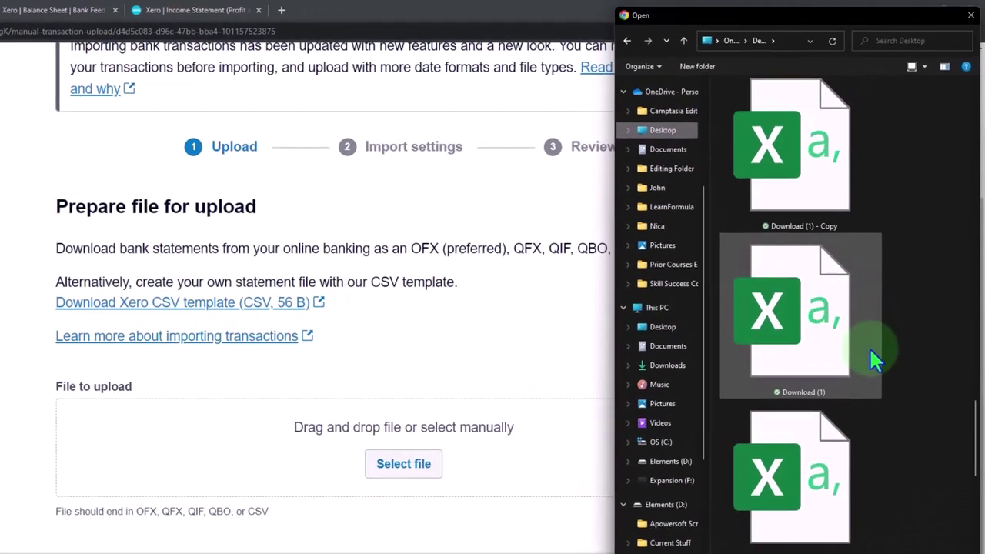
{"action": "scroll", "coordinate": [866, 369], "scroll_direction": "down", "scroll_amount": 2}
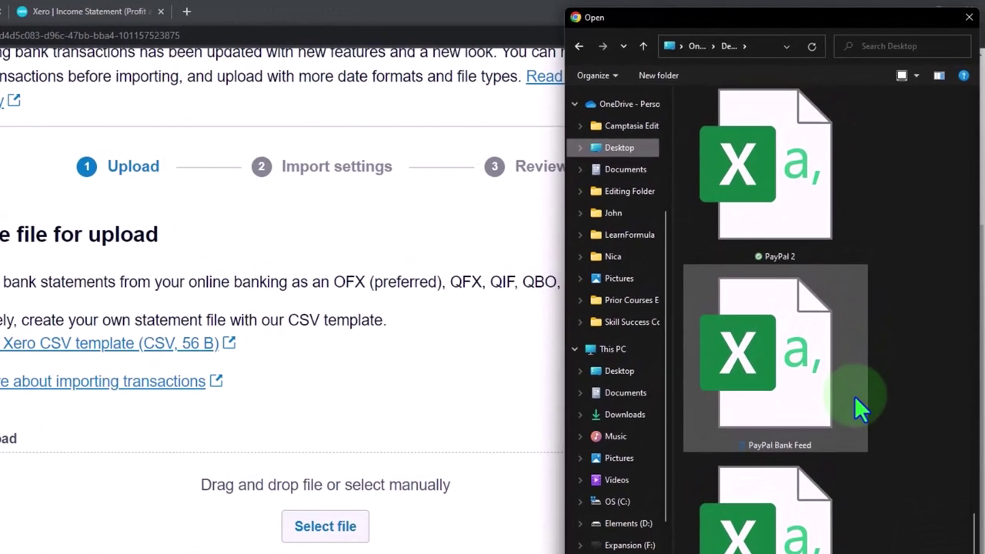
{"action": "scroll", "coordinate": [854, 396], "scroll_direction": "down", "scroll_amount": 1}
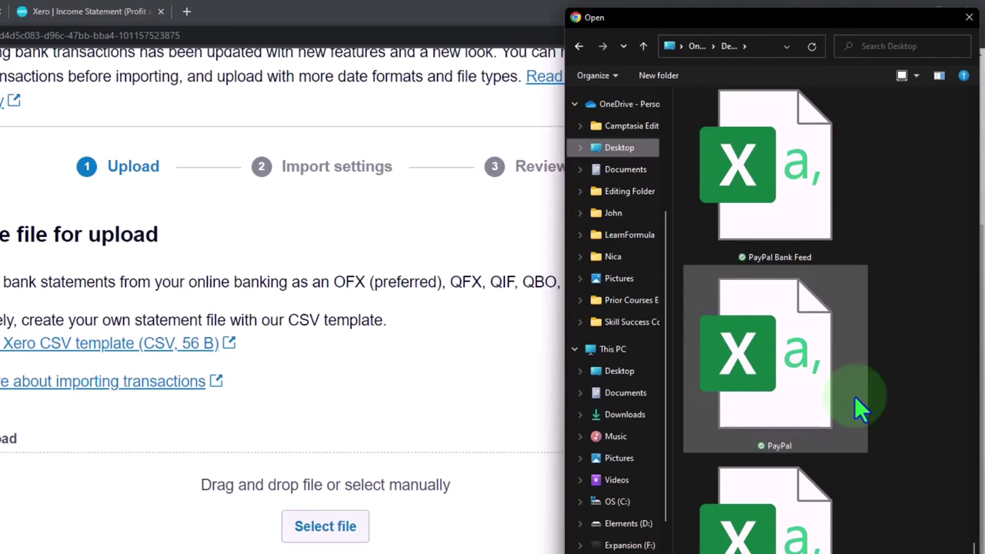
{"action": "double_click", "coordinate": [801, 227]}
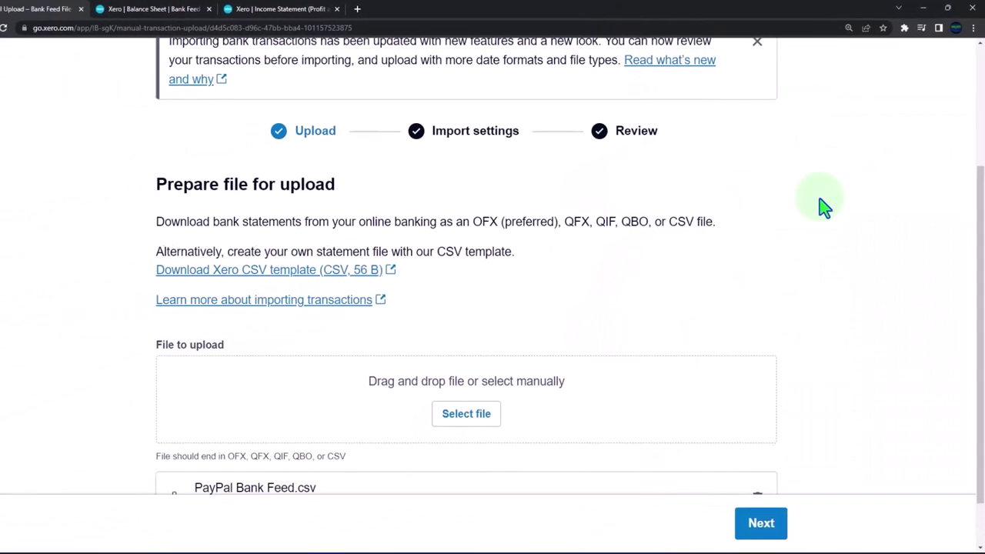
{"action": "scroll", "coordinate": [739, 376], "scroll_direction": "down", "scroll_amount": 1}
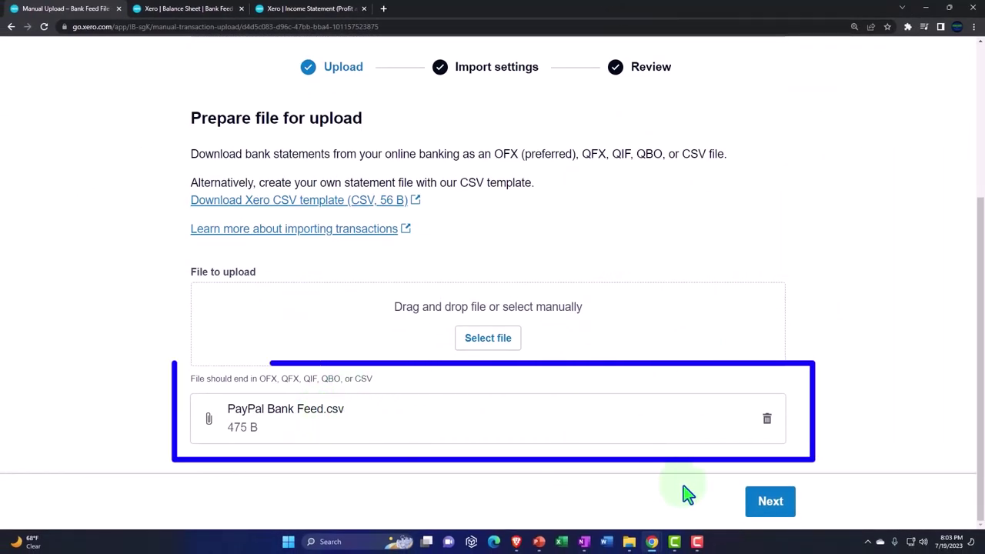
- Continue to import settings and confirm the date and Transaction Amount column mappings
{"action": "left_click", "coordinate": [765, 508]}
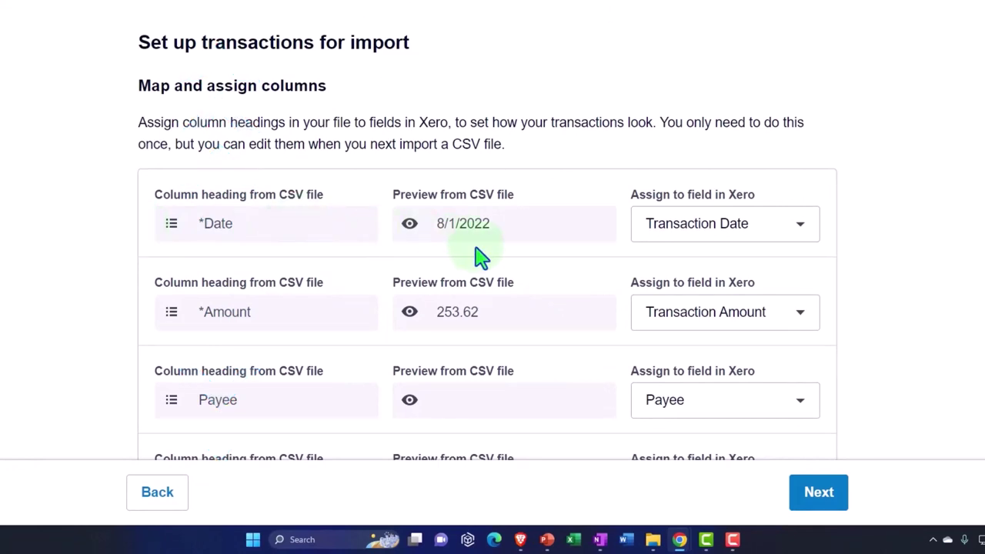
{"action": "left_click", "coordinate": [804, 241]}
{"action": "left_click", "coordinate": [804, 242]}
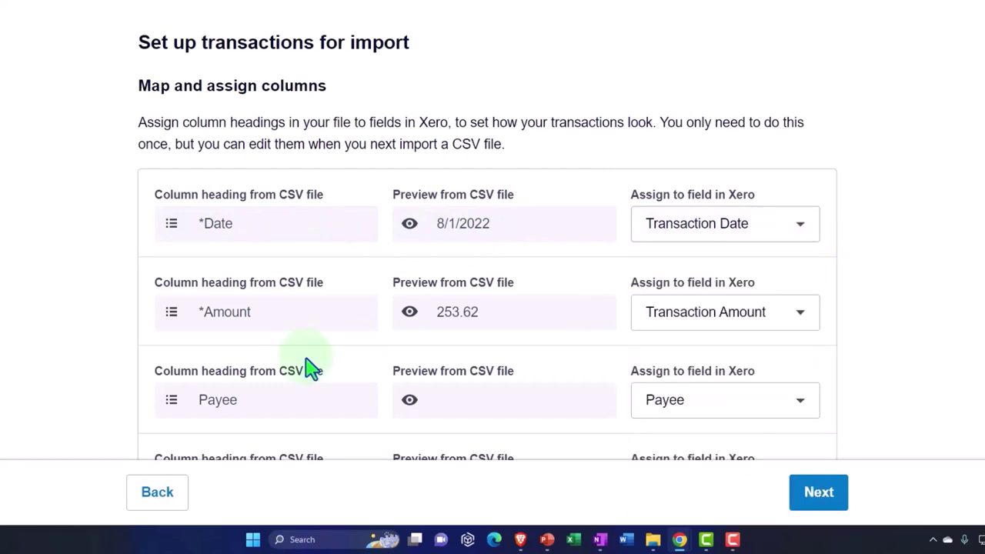
{"action": "left_click", "coordinate": [791, 325]}
{"action": "left_click", "coordinate": [791, 325]}
{"action": "scroll", "coordinate": [872, 321], "scroll_direction": "down", "scroll_amount": 3}
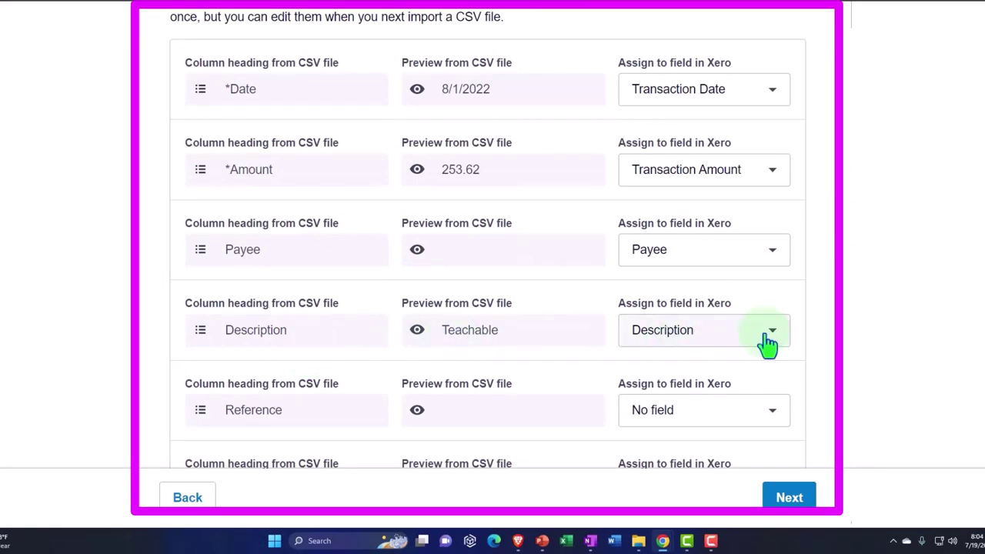
{"action": "scroll", "coordinate": [670, 363], "scroll_direction": "down", "scroll_amount": 3}
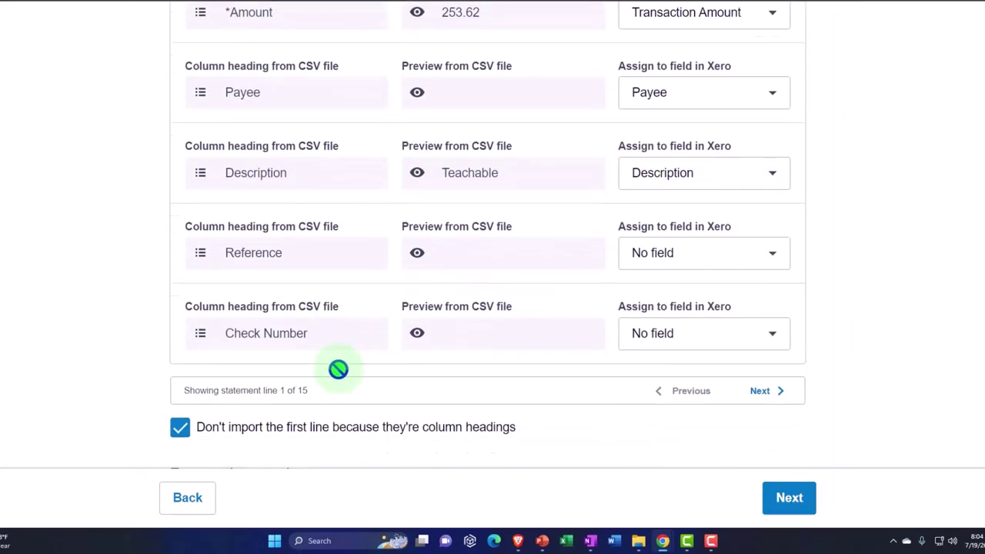
- Map Reference to Xero's Reference field and Check Number to Check No., then preview transactions
{"action": "left_click", "coordinate": [770, 253]}
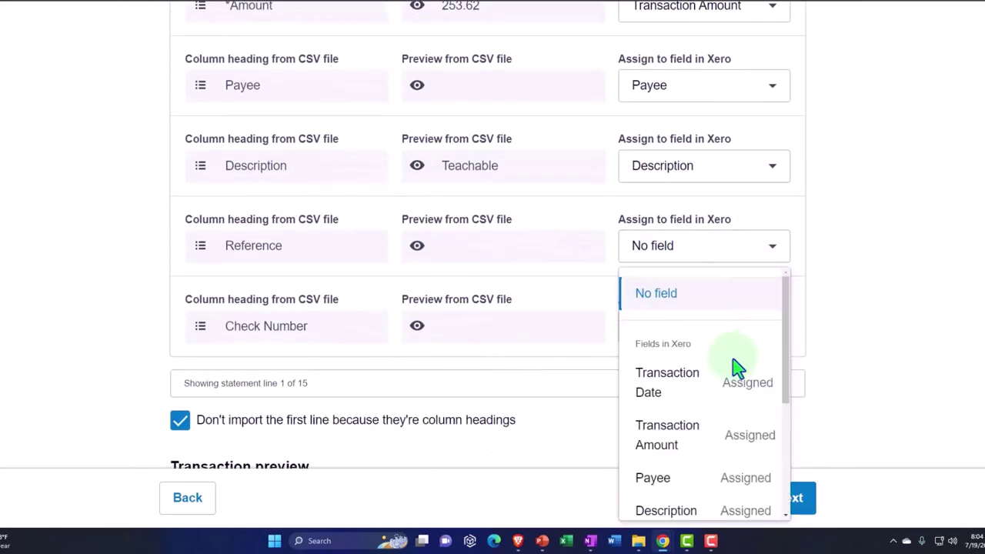
{"action": "scroll", "coordinate": [737, 371], "scroll_direction": "down", "scroll_amount": 3}
{"action": "left_click", "coordinate": [700, 440]}
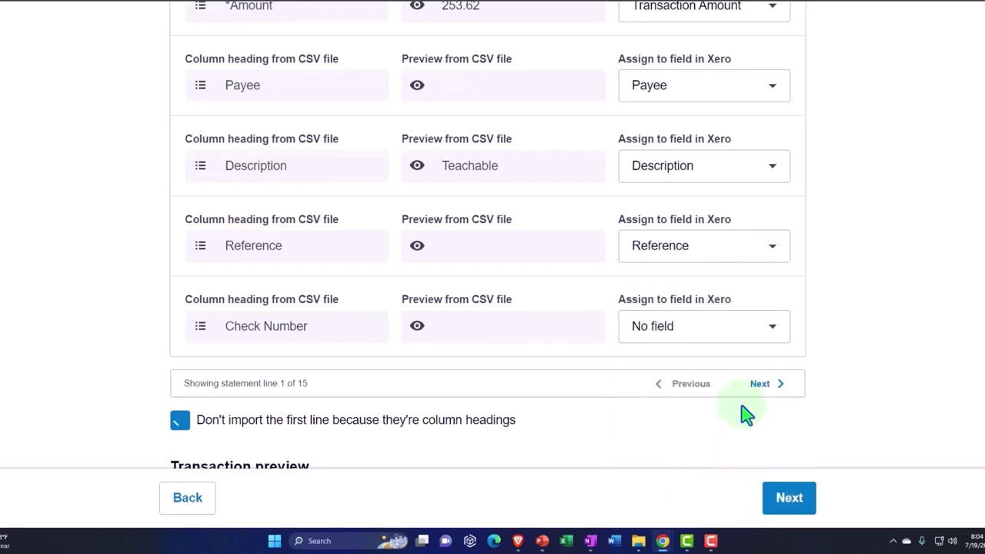
{"action": "left_click", "coordinate": [772, 329]}
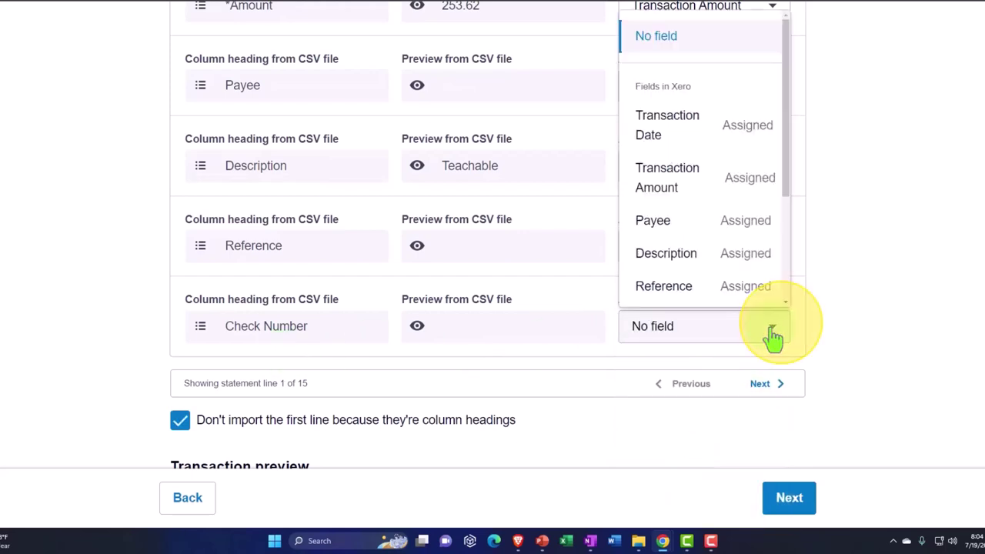
{"action": "scroll", "coordinate": [710, 213], "scroll_direction": "down", "scroll_amount": 3}
{"action": "left_click", "coordinate": [689, 241]}
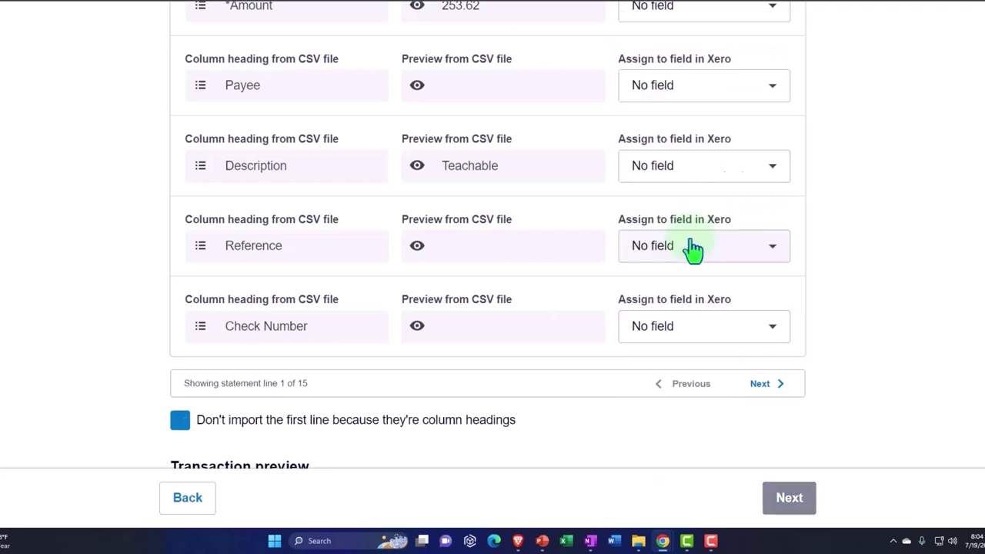
{"action": "scroll", "coordinate": [915, 260], "scroll_direction": "down", "scroll_amount": 2}
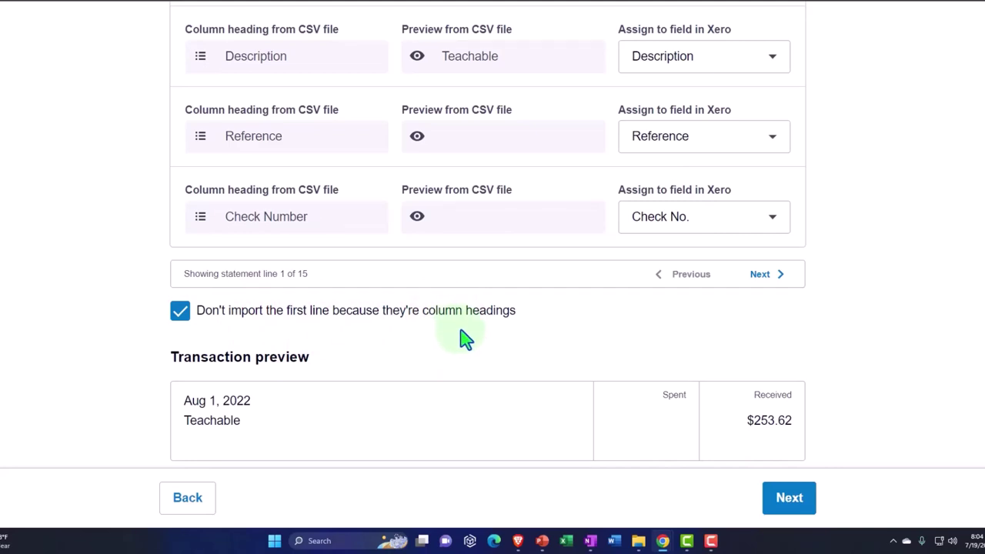
{"action": "scroll", "coordinate": [465, 337], "scroll_direction": "down", "scroll_amount": 1}
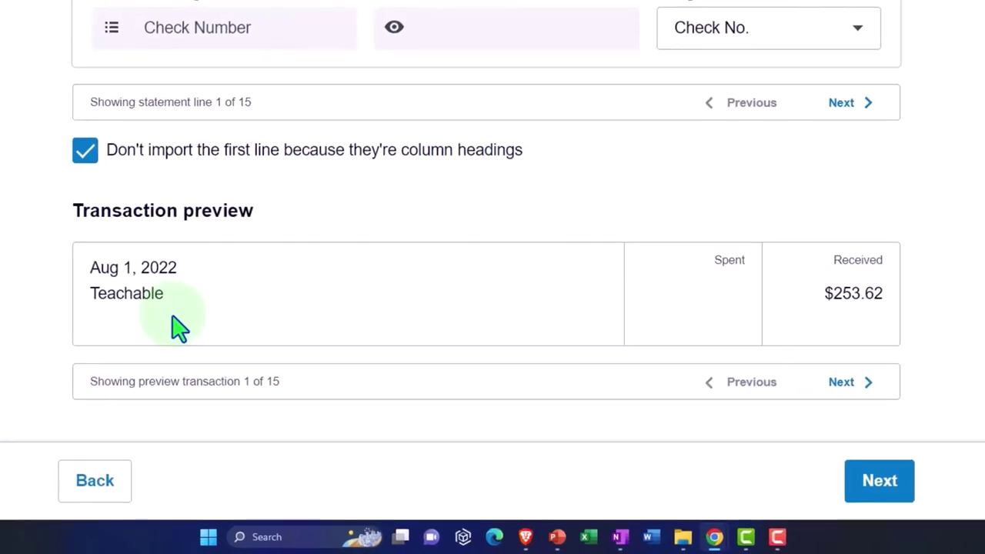
- Preview the second and third PayPal transactions from the CSV file
{"action": "left_click", "coordinate": [843, 385]}
{"action": "left_click", "coordinate": [844, 392]}
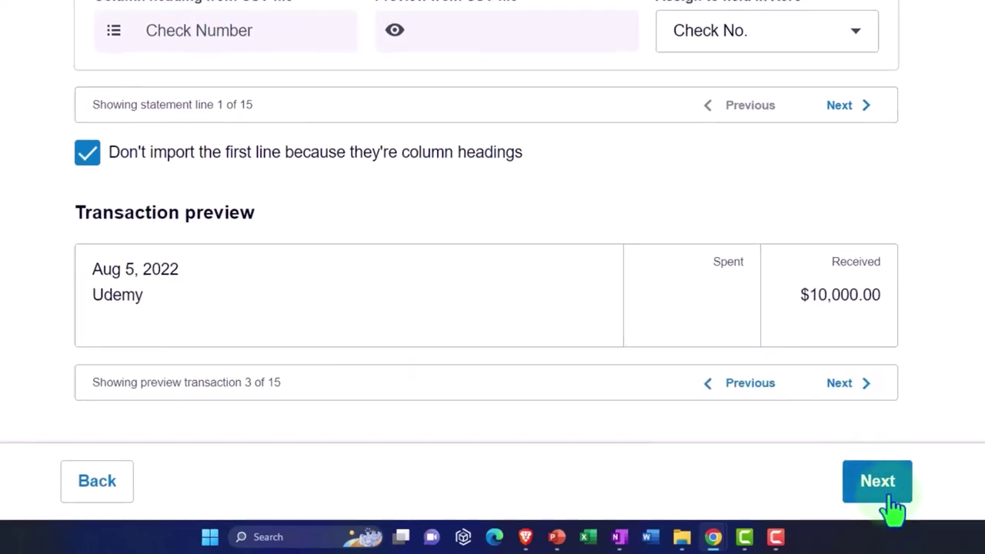
{"action": "left_click", "coordinate": [891, 499]}
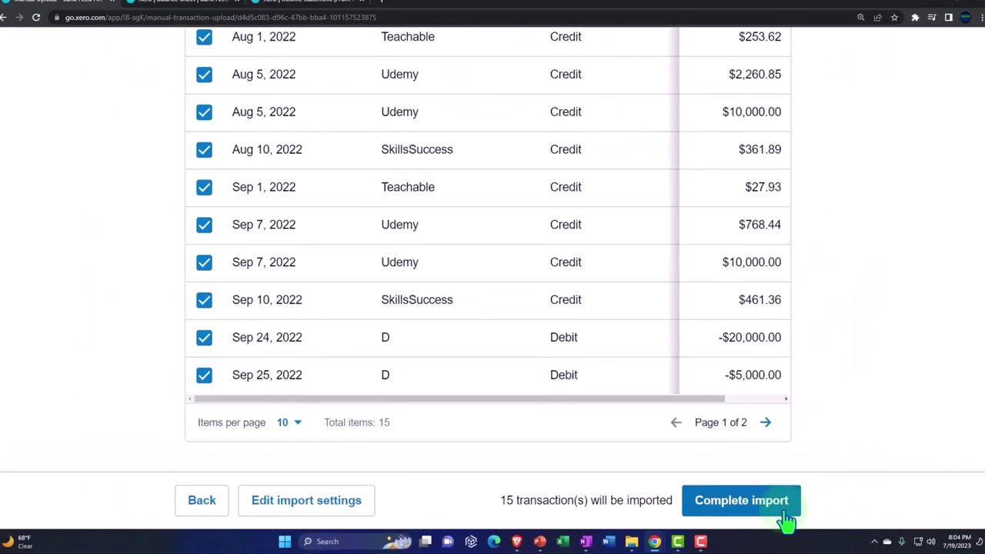
- Review the transactions table and complete the import of all 15 PayPal transactions
{"action": "scroll", "coordinate": [347, 327], "scroll_direction": "up", "scroll_amount": 2}
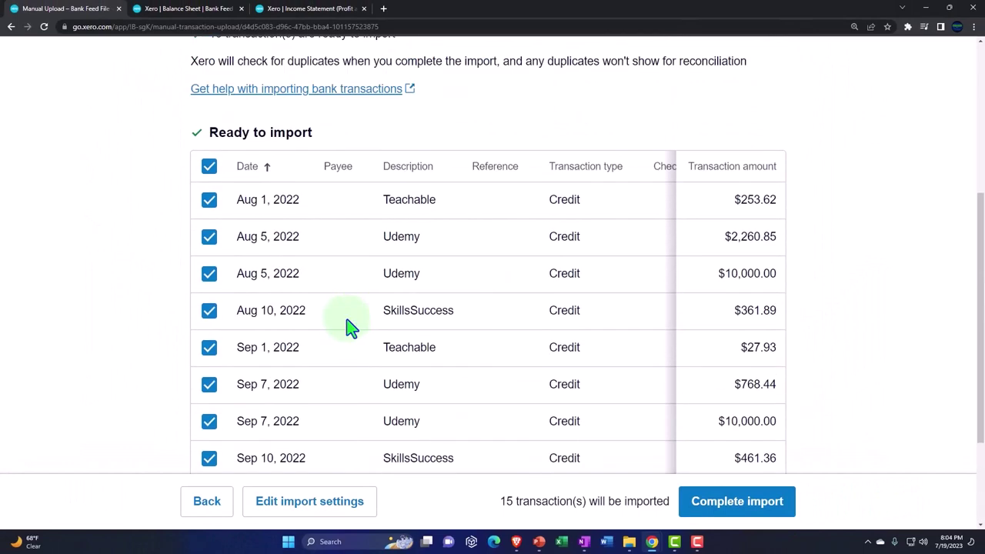
{"action": "scroll", "coordinate": [347, 328], "scroll_direction": "down", "scroll_amount": 1}
{"action": "scroll", "coordinate": [349, 325], "scroll_direction": "up", "scroll_amount": 3}
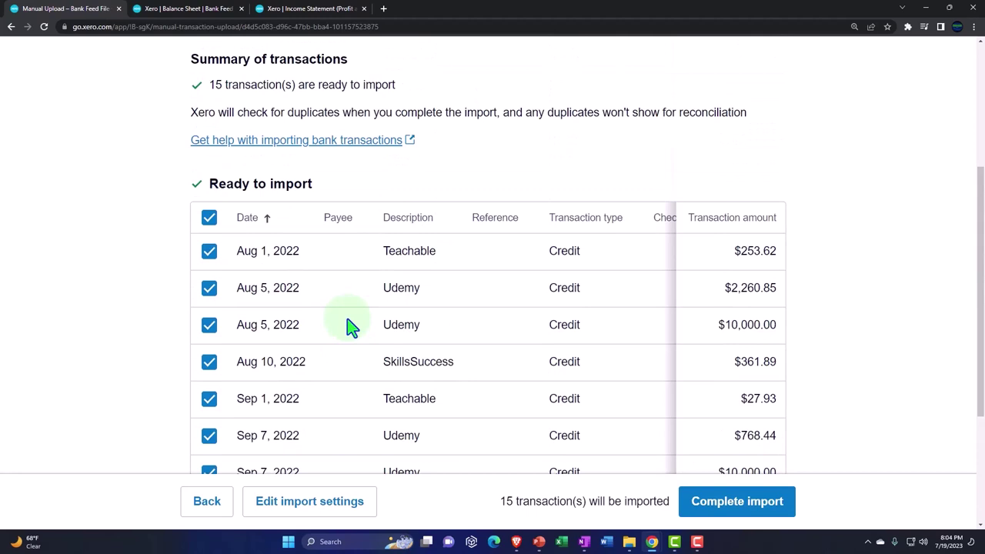
{"action": "scroll", "coordinate": [347, 325], "scroll_direction": "down", "scroll_amount": 3}
{"action": "left_click", "coordinate": [735, 508]}
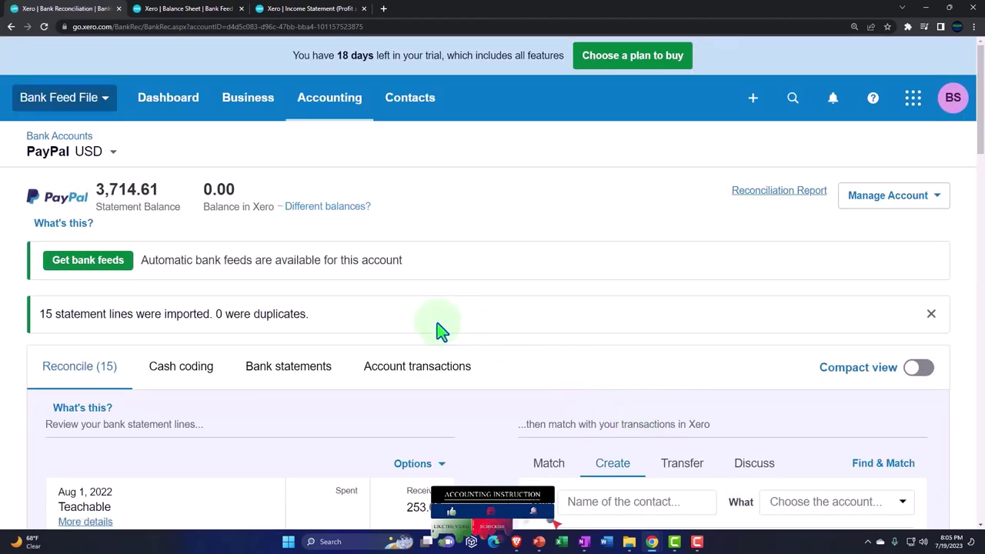
- Scroll the PayPal reconcile list from Teachable's 253.62 receipt down to the 20,000 and 5,000 September spends
{"action": "scroll", "coordinate": [442, 331], "scroll_direction": "down", "scroll_amount": 3}
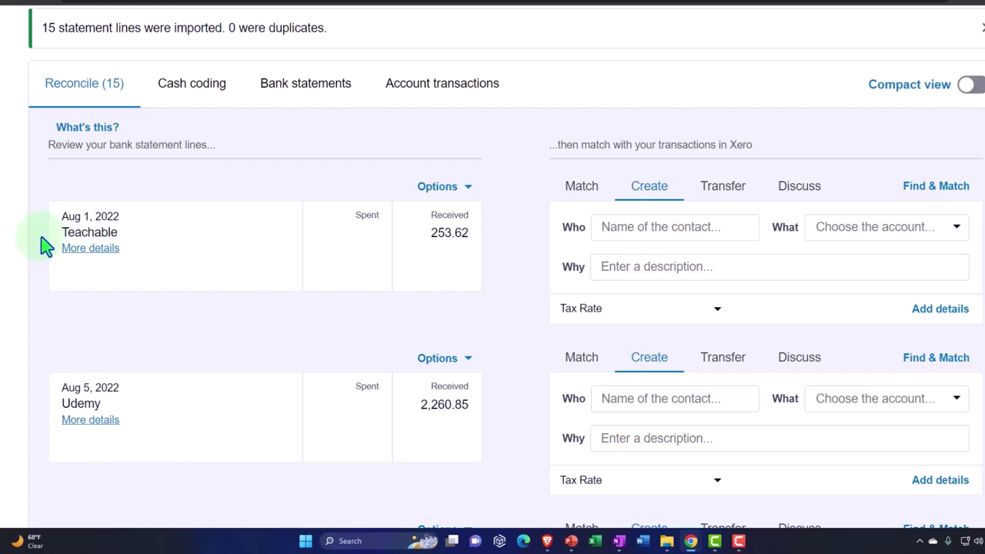
{"action": "scroll", "coordinate": [46, 246], "scroll_direction": "down", "scroll_amount": 2}
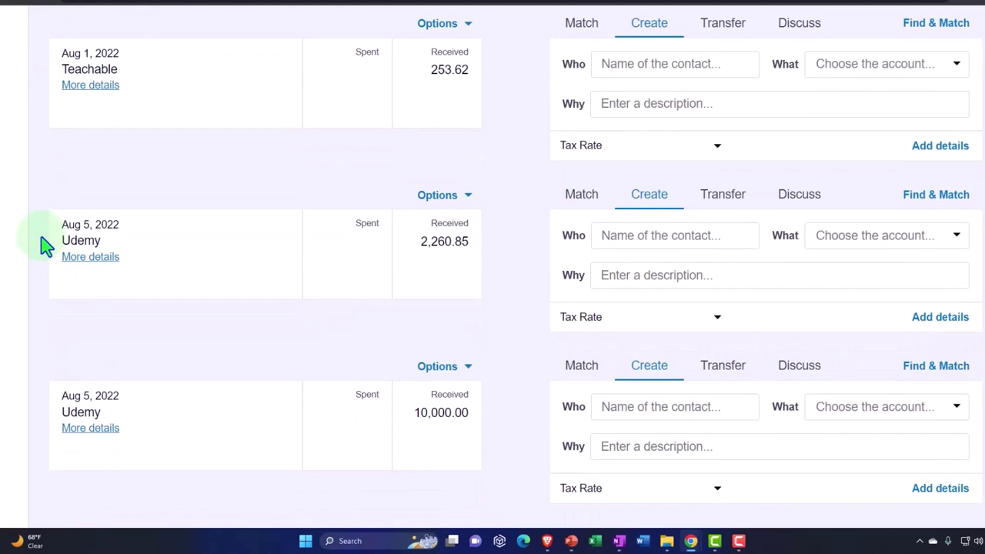
{"action": "scroll", "coordinate": [46, 246], "scroll_direction": "down", "scroll_amount": 1}
{"action": "scroll", "coordinate": [46, 246], "scroll_direction": "down", "scroll_amount": 3}
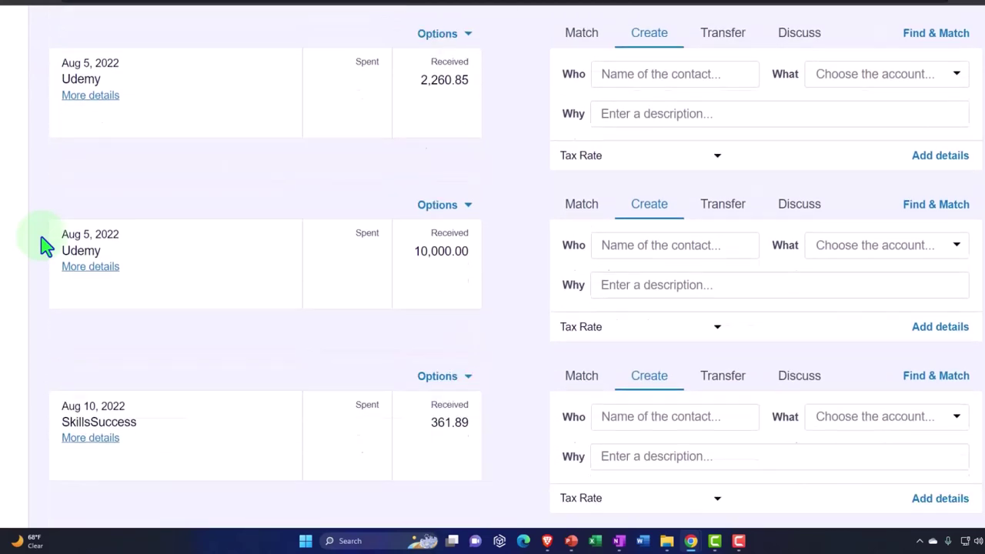
{"action": "scroll", "coordinate": [46, 336], "scroll_direction": "down", "scroll_amount": 3}
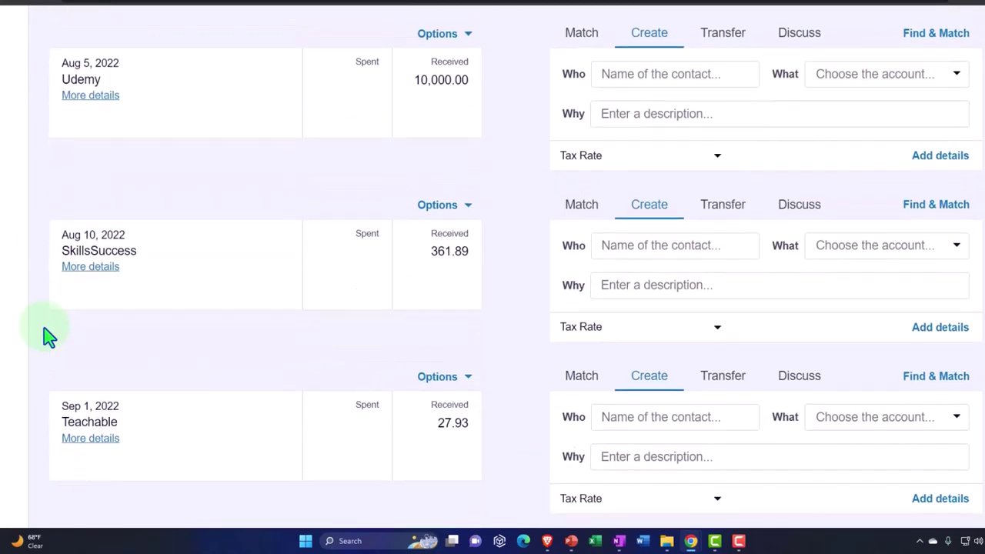
{"action": "scroll", "coordinate": [46, 336], "scroll_direction": "down", "scroll_amount": 6}
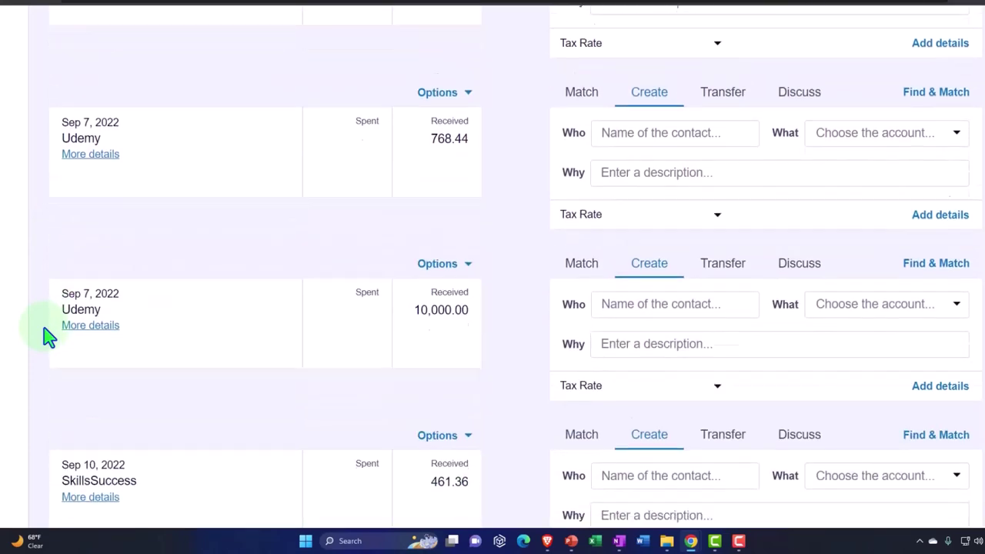
{"action": "scroll", "coordinate": [47, 336], "scroll_direction": "down", "scroll_amount": 3}
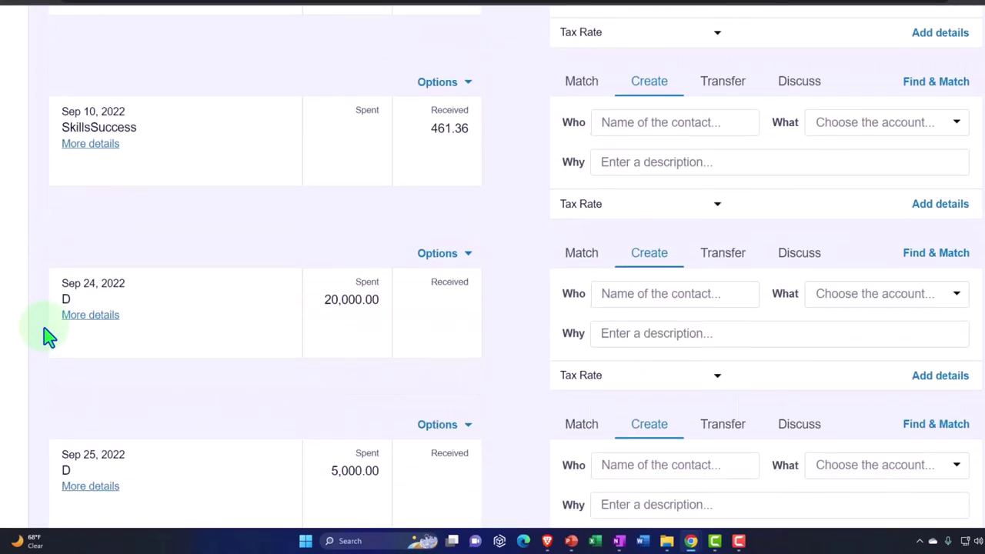
{"action": "scroll", "coordinate": [46, 336], "scroll_direction": "down", "scroll_amount": 1}
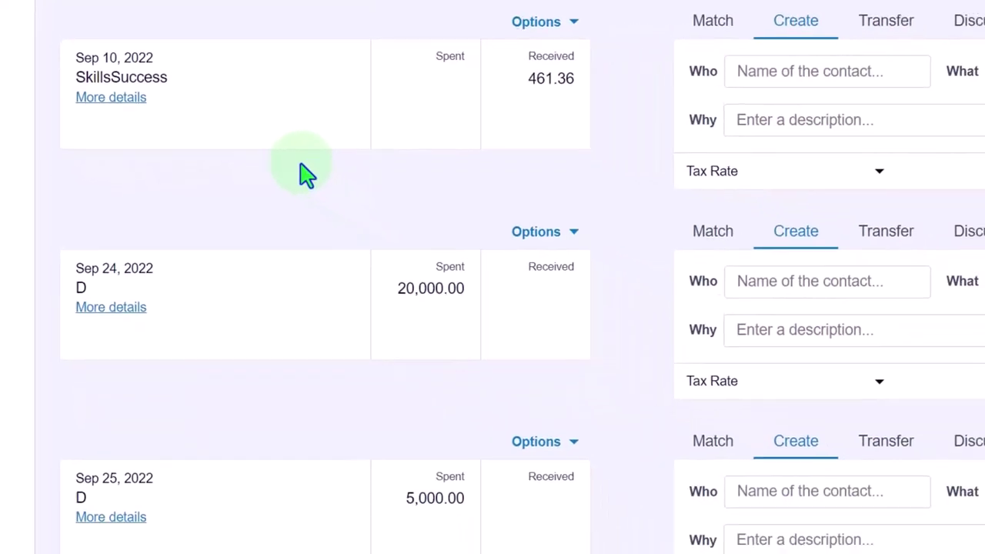
{"action": "scroll", "coordinate": [292, 165], "scroll_direction": "down", "scroll_amount": 2}
{"action": "scroll", "coordinate": [276, 158], "scroll_direction": "down", "scroll_amount": 1}
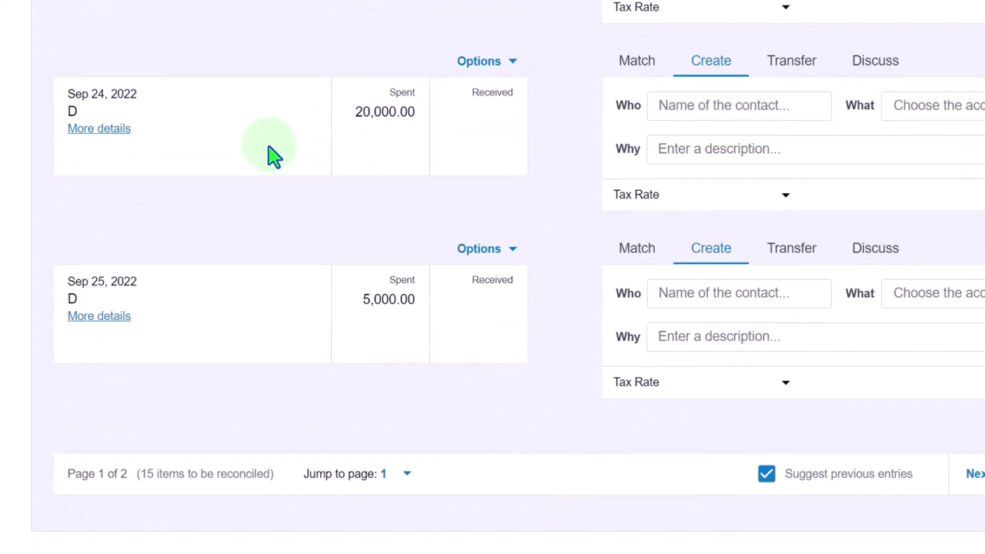
{"action": "scroll", "coordinate": [274, 156], "scroll_direction": "up", "scroll_amount": 9}
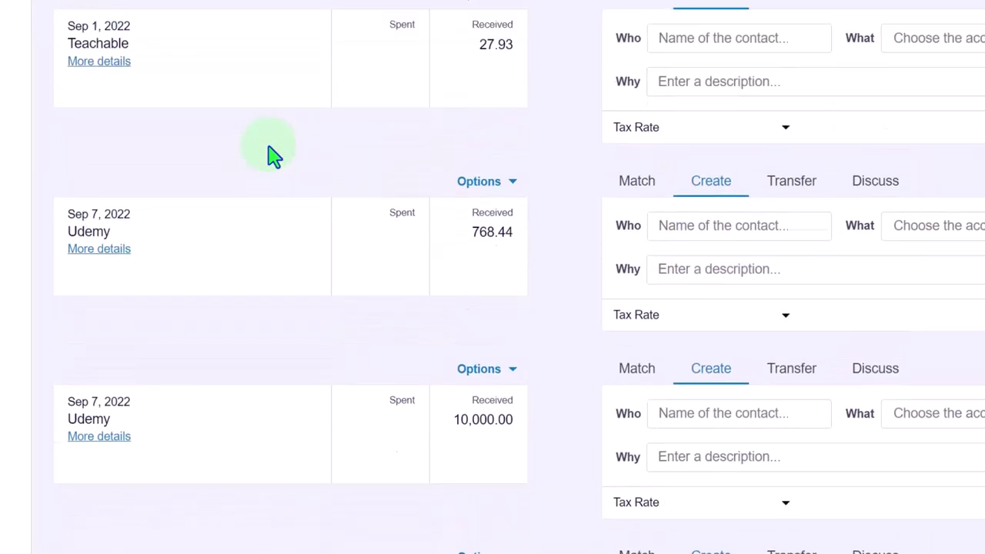
{"action": "scroll", "coordinate": [274, 156], "scroll_direction": "up", "scroll_amount": 10}
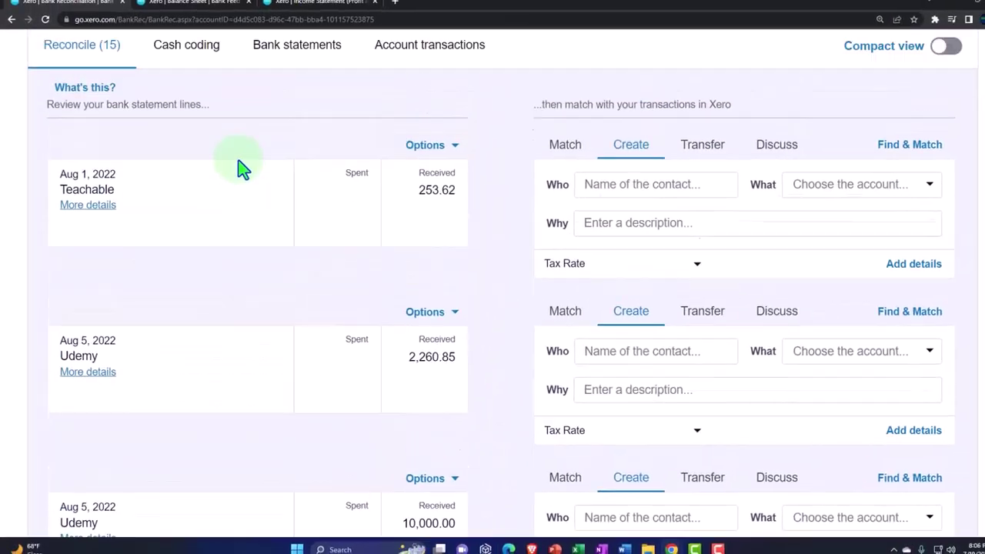
{"action": "scroll", "coordinate": [240, 166], "scroll_direction": "up", "scroll_amount": 3}
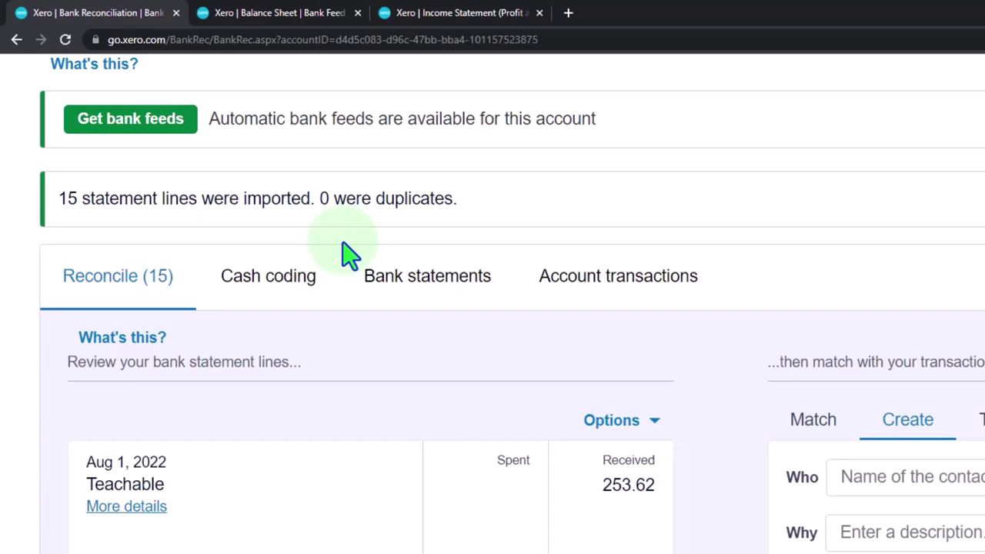
{"action": "left_click", "coordinate": [343, 243]}
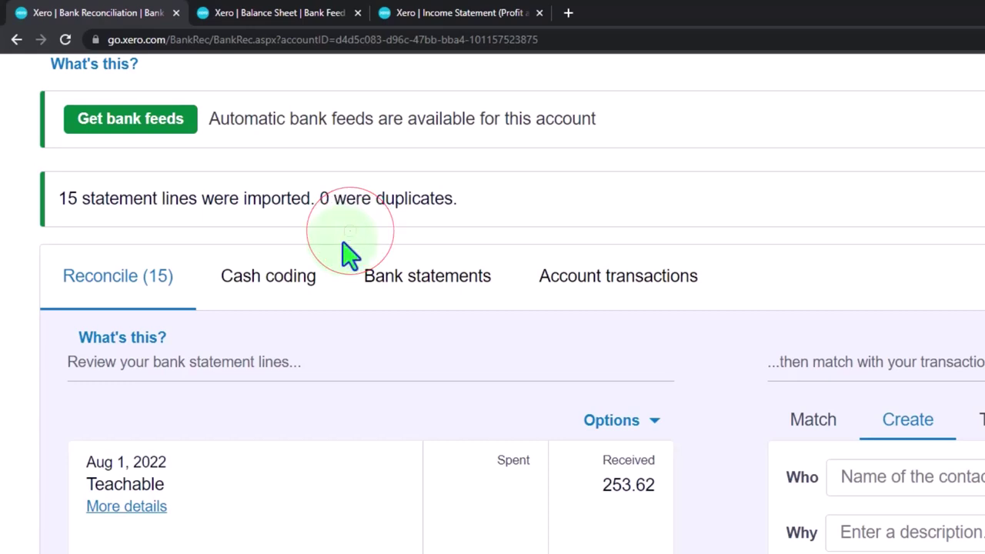